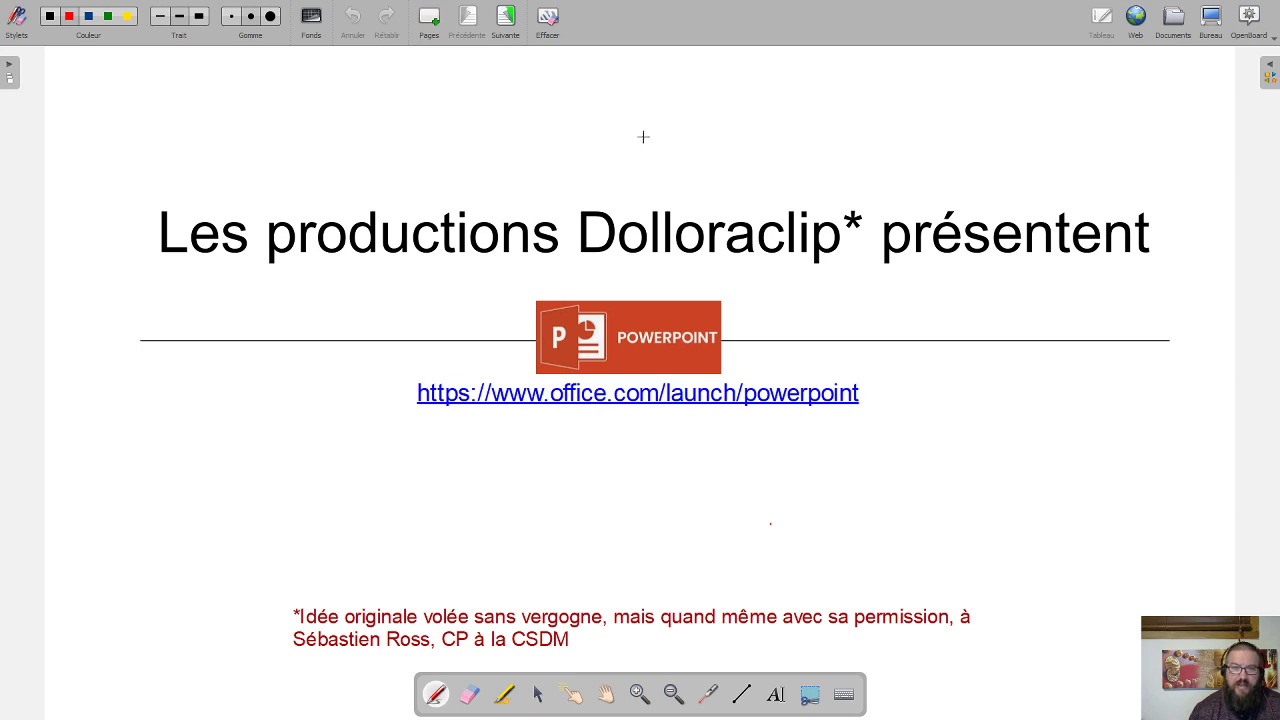
# Step: Advance OpenBoard to the page listing Videos 1–5 in the series overview
pyautogui.click(507, 18)
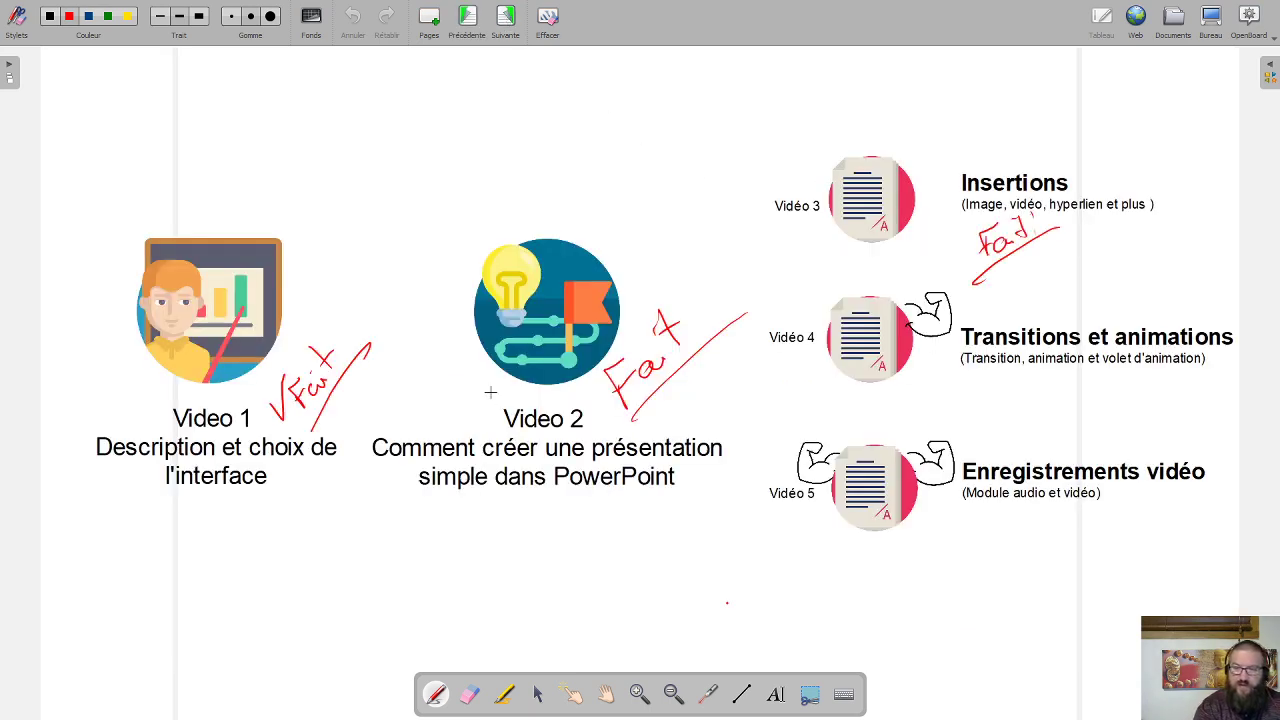
# Step: Write a red 'Fait' beside Transitions et animations and switch to the PowerPoint desktop
pyautogui.moveTo(952, 403)
pyautogui.mouseDown()
pyautogui.moveTo(948, 373)
pyautogui.moveTo(969, 388)
pyautogui.moveTo(994, 348)
pyautogui.moveTo(1002, 390)
pyautogui.moveTo(955, 425)
pyautogui.mouseUp()
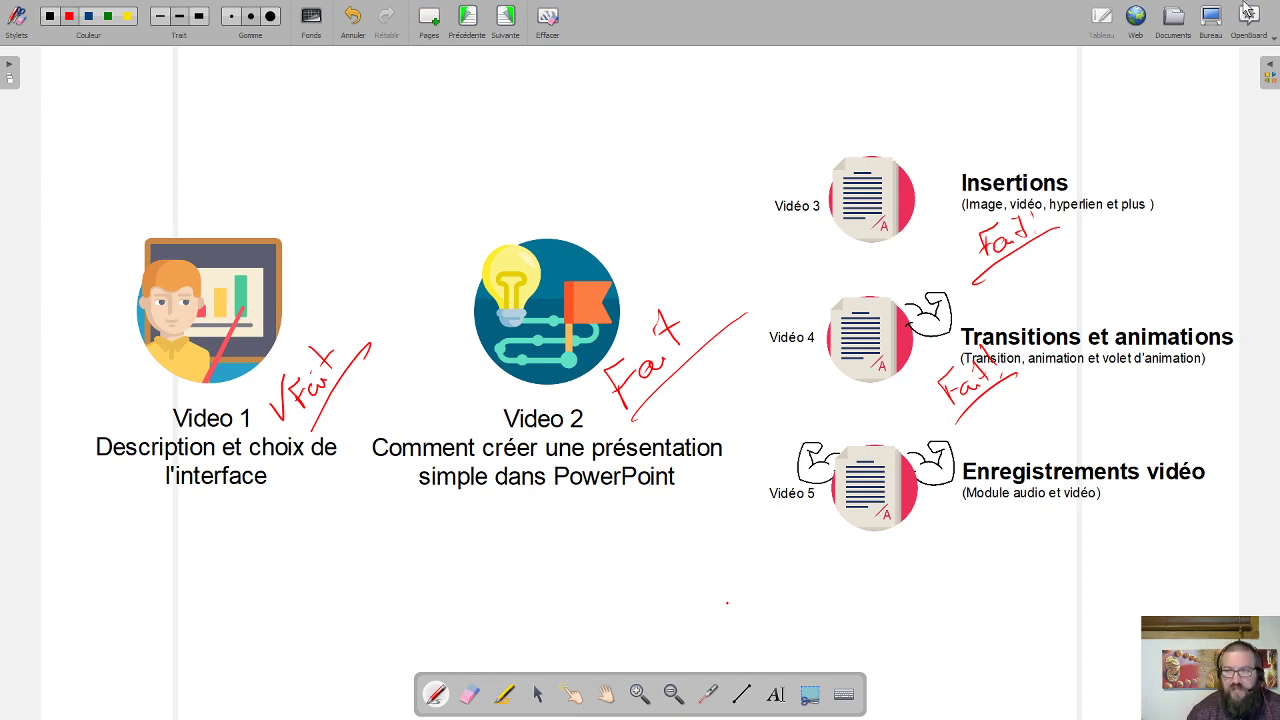
pyautogui.click(1212, 18)
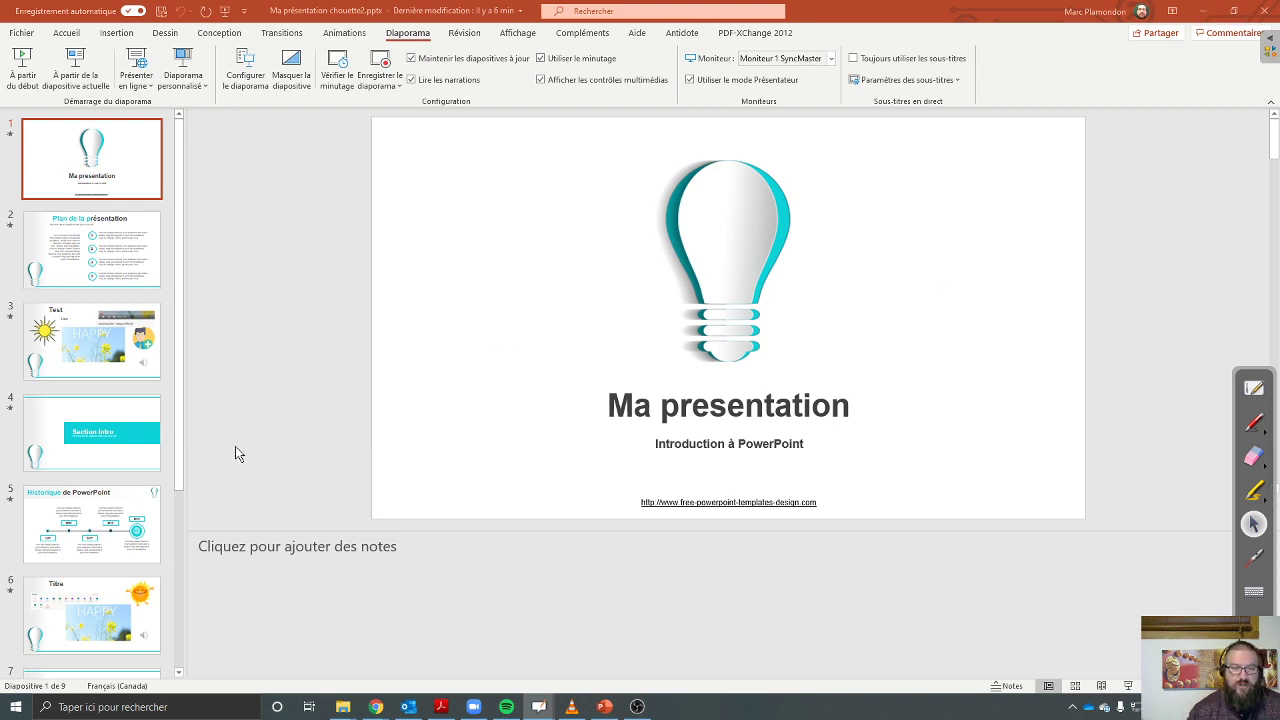
# Step: Select slide 3 'Test' and mark it Masquer la diapositive
pyautogui.click(130, 378)
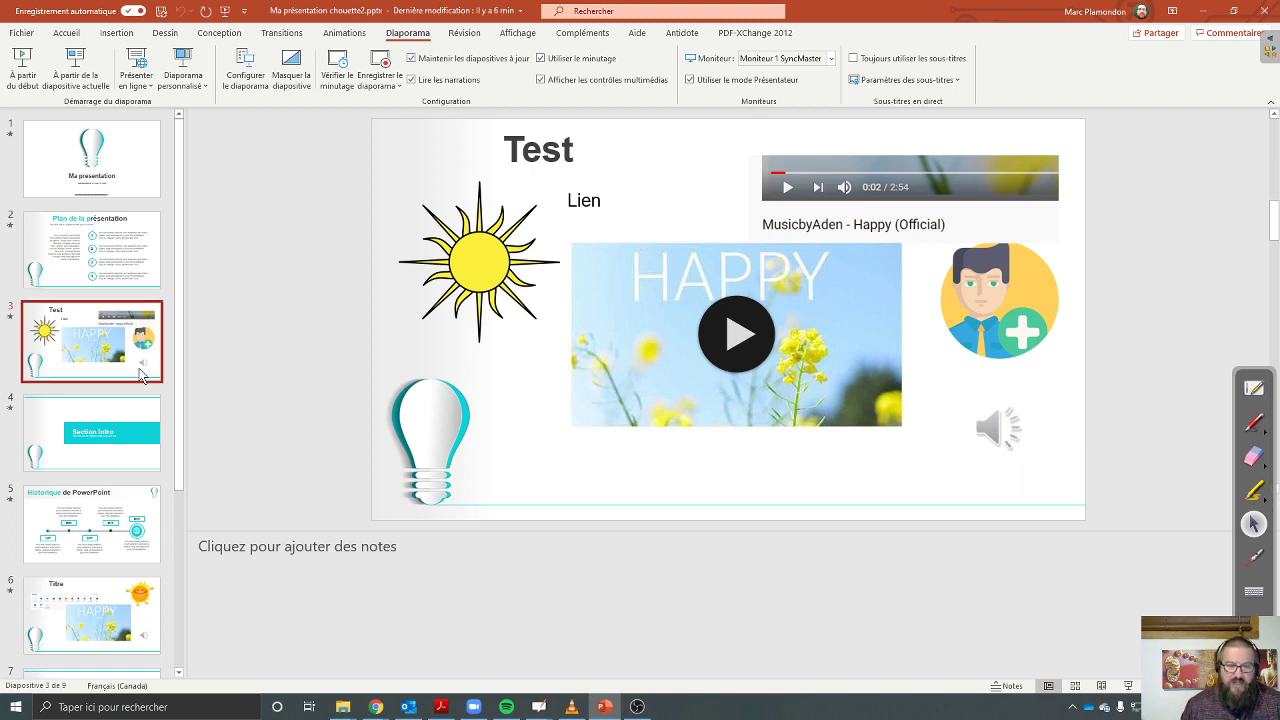
pyautogui.rightClick(155, 367)
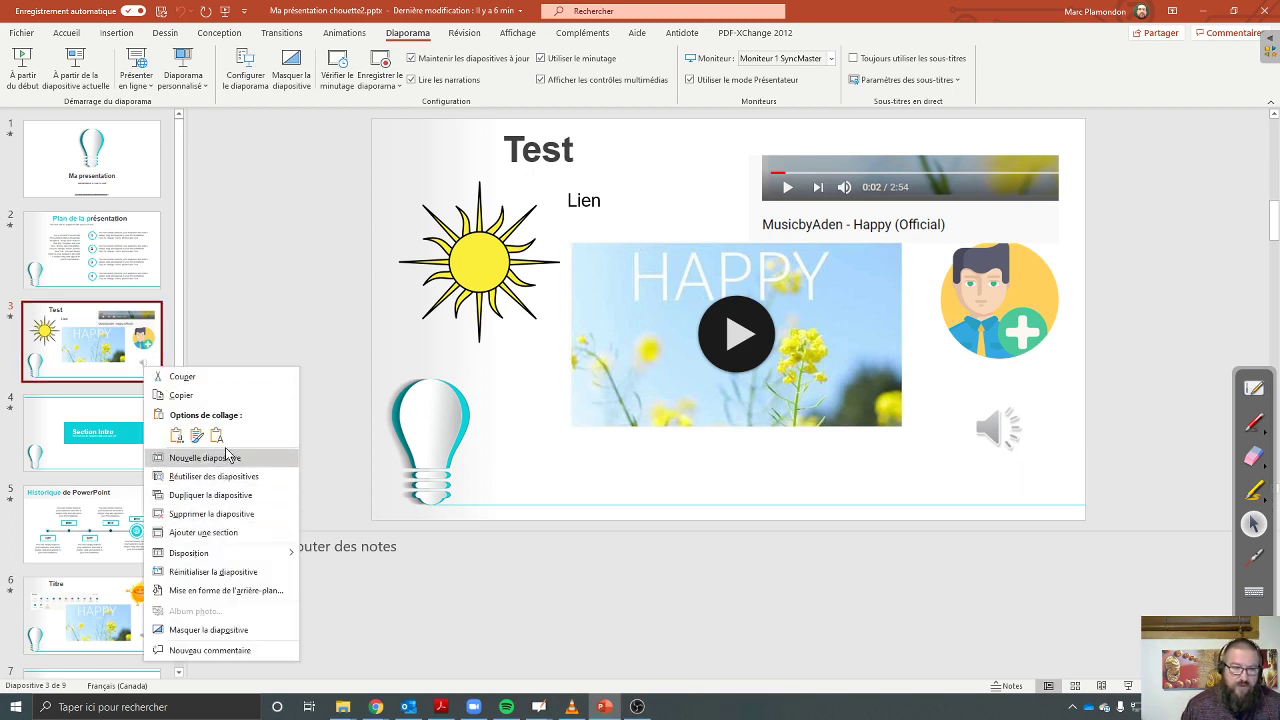
pyautogui.click(220, 630)
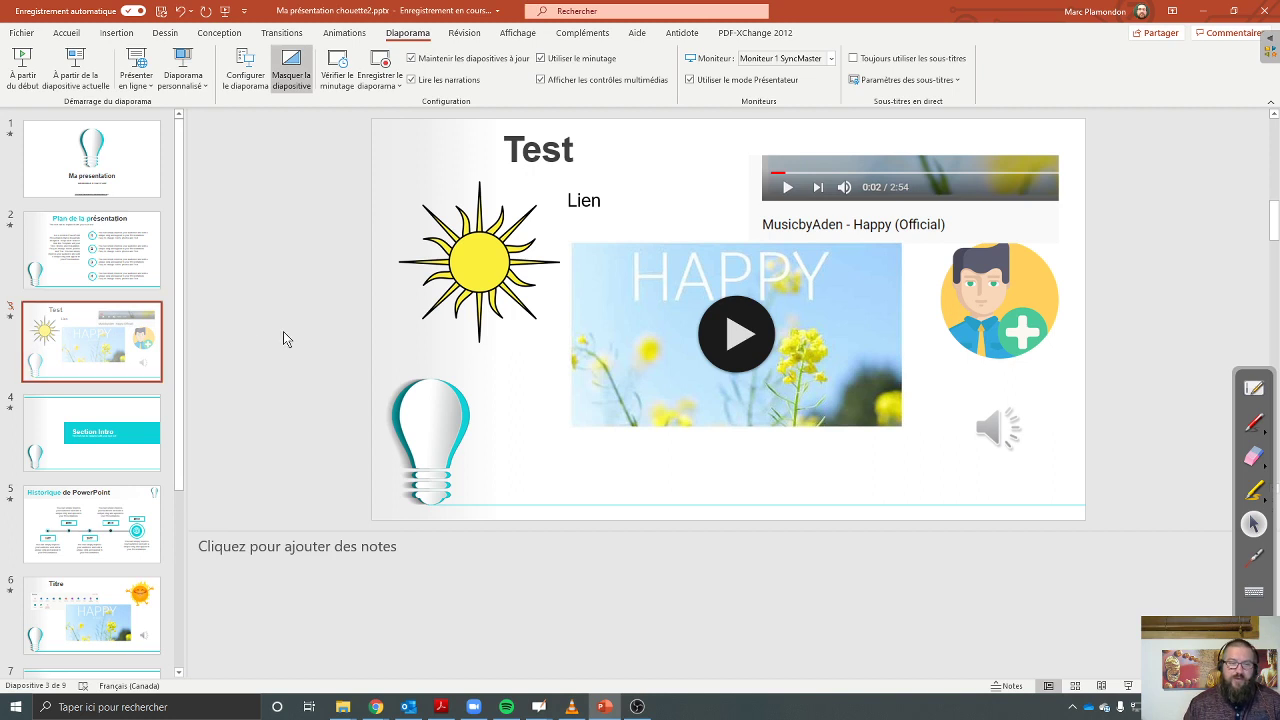
# Step: Hide slide 6 'Titre' and open the Enregistrer le diaporama dropdown
pyautogui.click(110, 640)
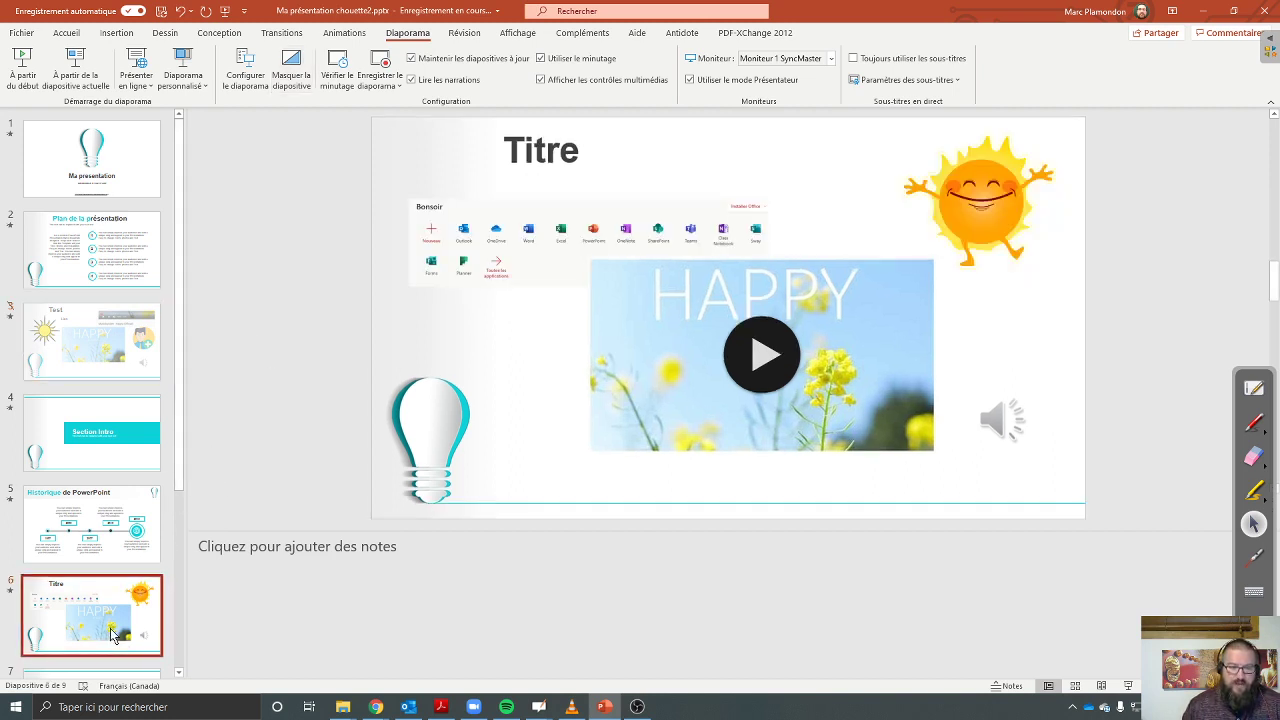
pyautogui.rightClick(112, 636)
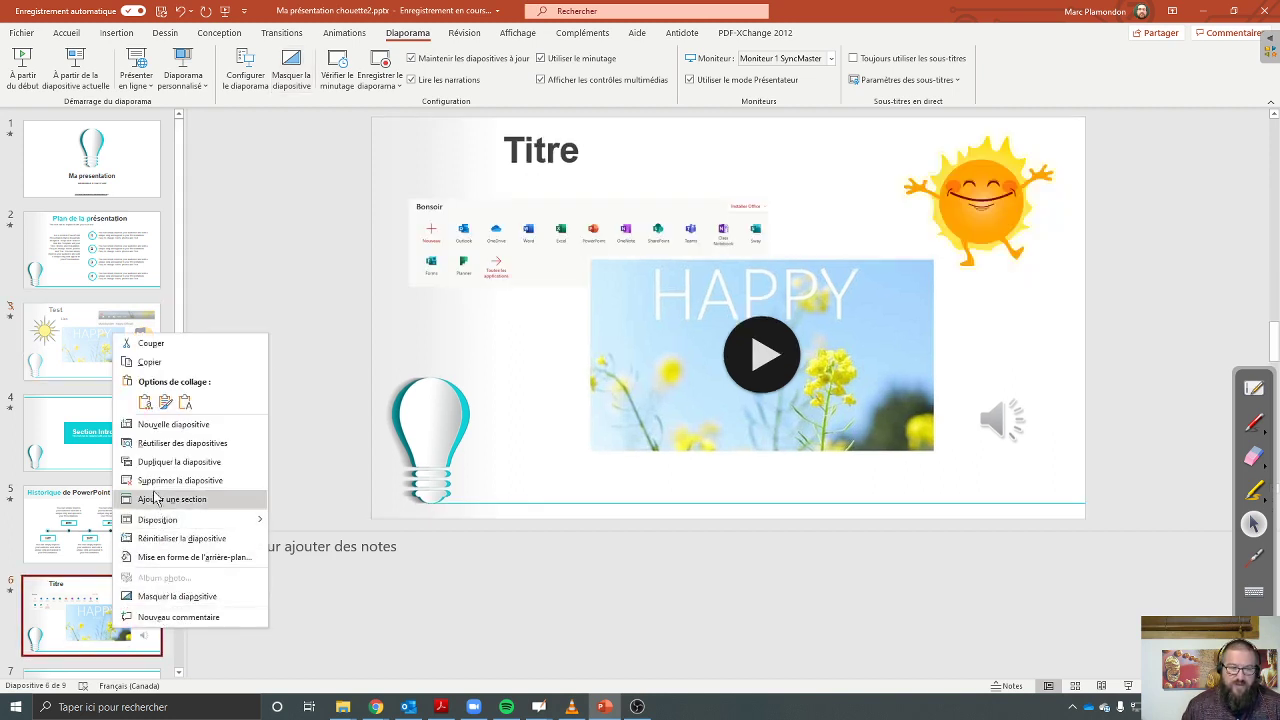
pyautogui.click(170, 597)
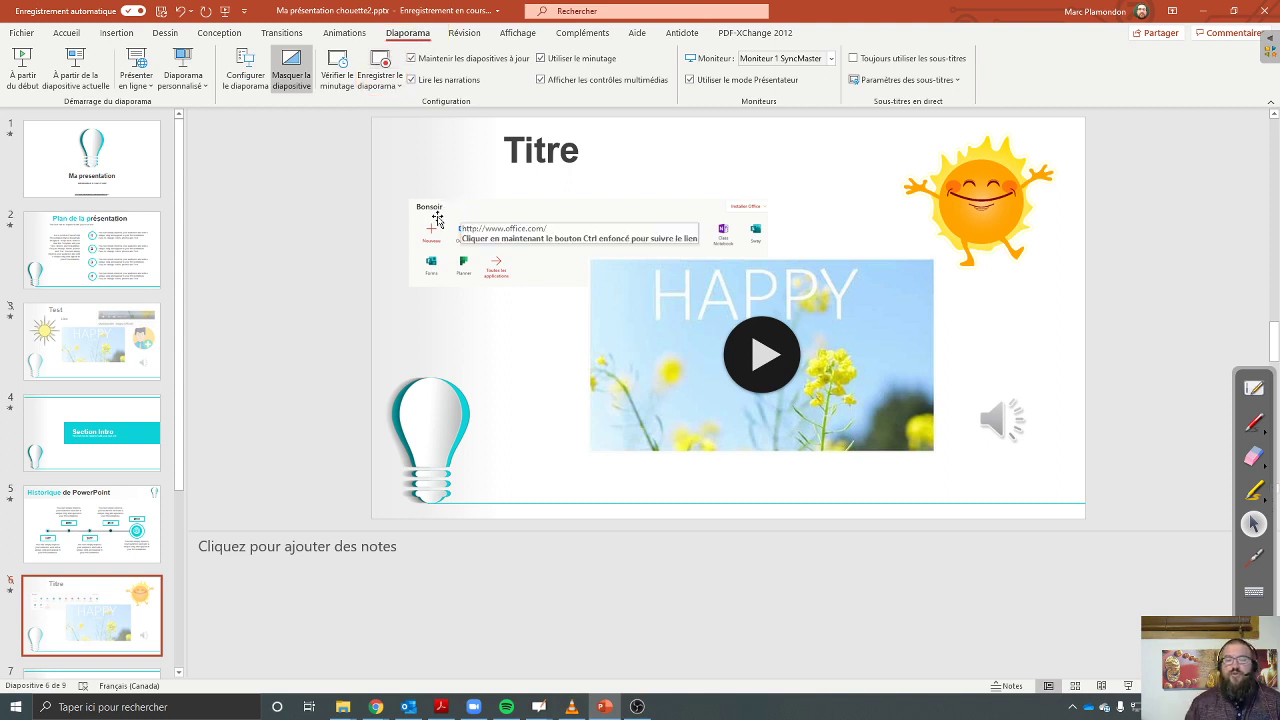
pyautogui.click(393, 88)
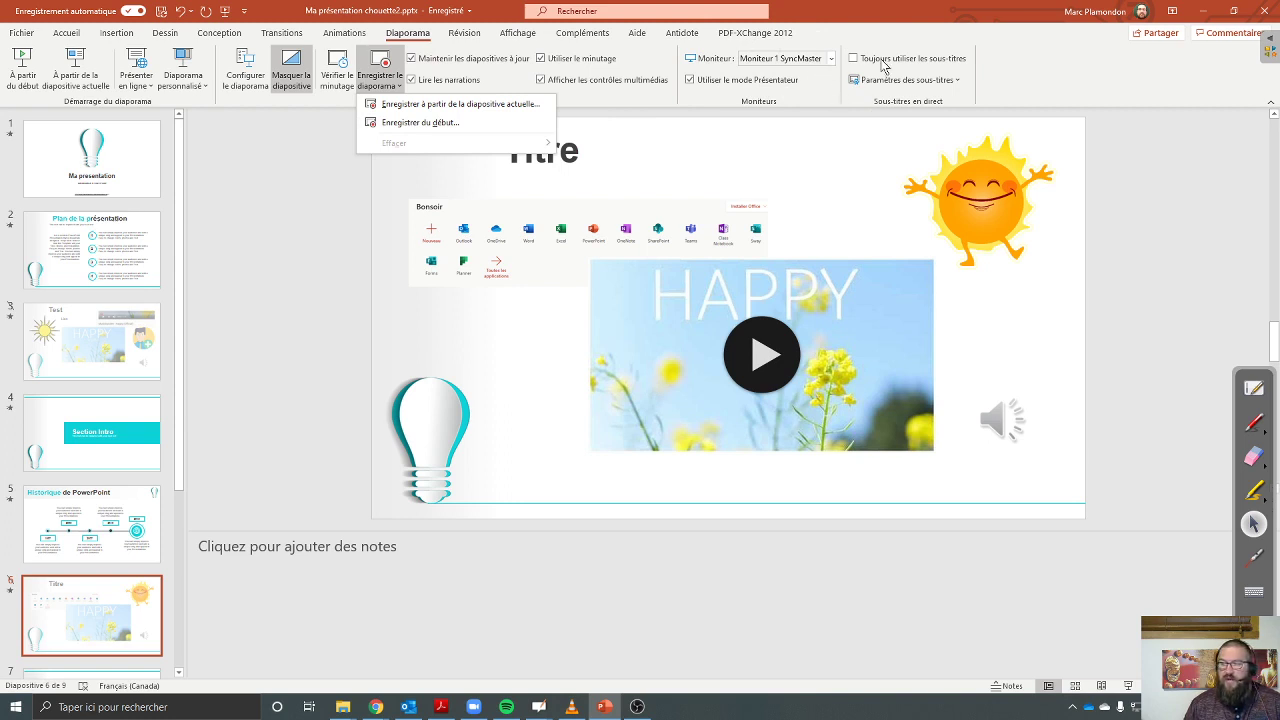
# Step: Dismiss the dropdown, reopen it and choose Enregistrer du début to record from slide 1
pyautogui.press('Escape')
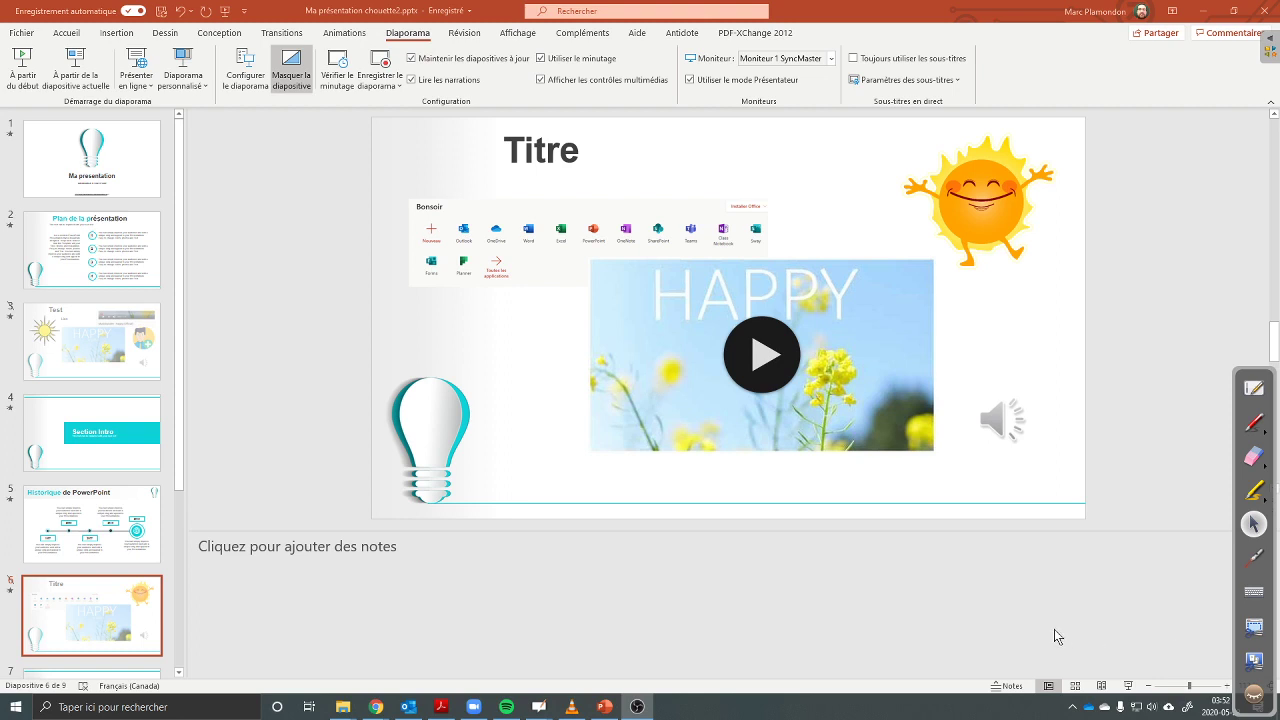
pyautogui.click(395, 86)
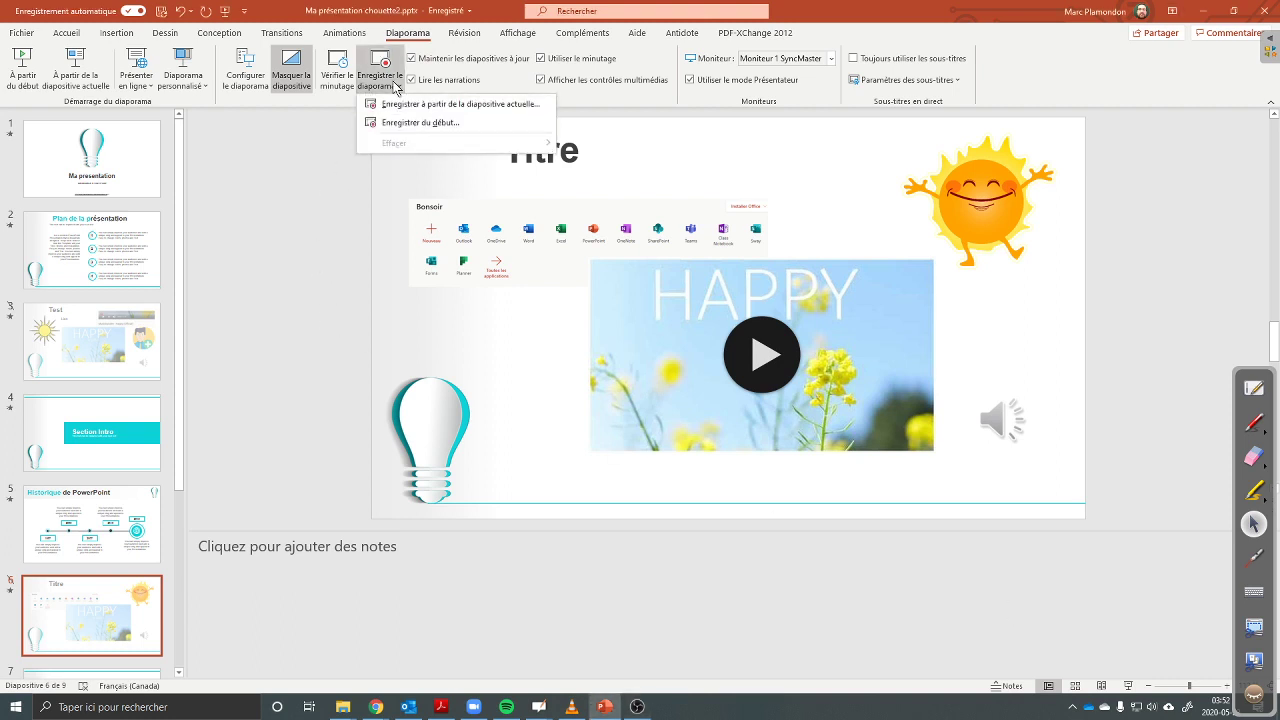
pyautogui.click(456, 126)
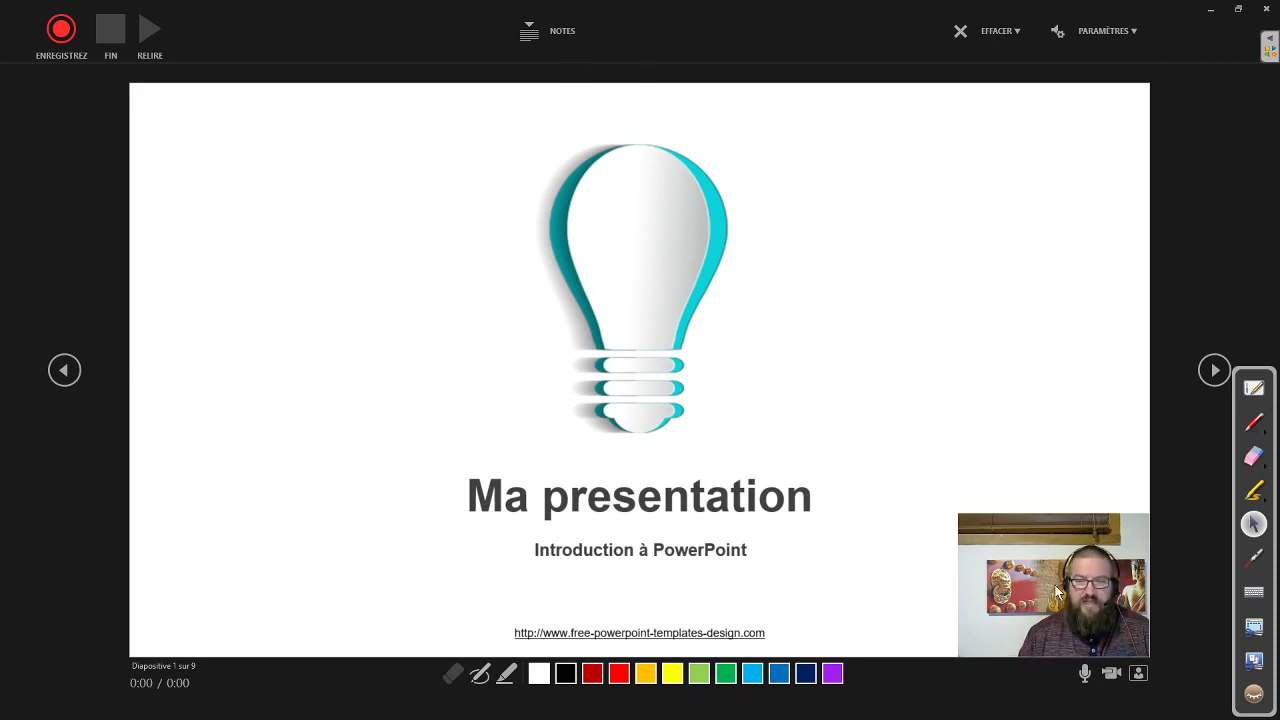
pyautogui.click(1111, 676)
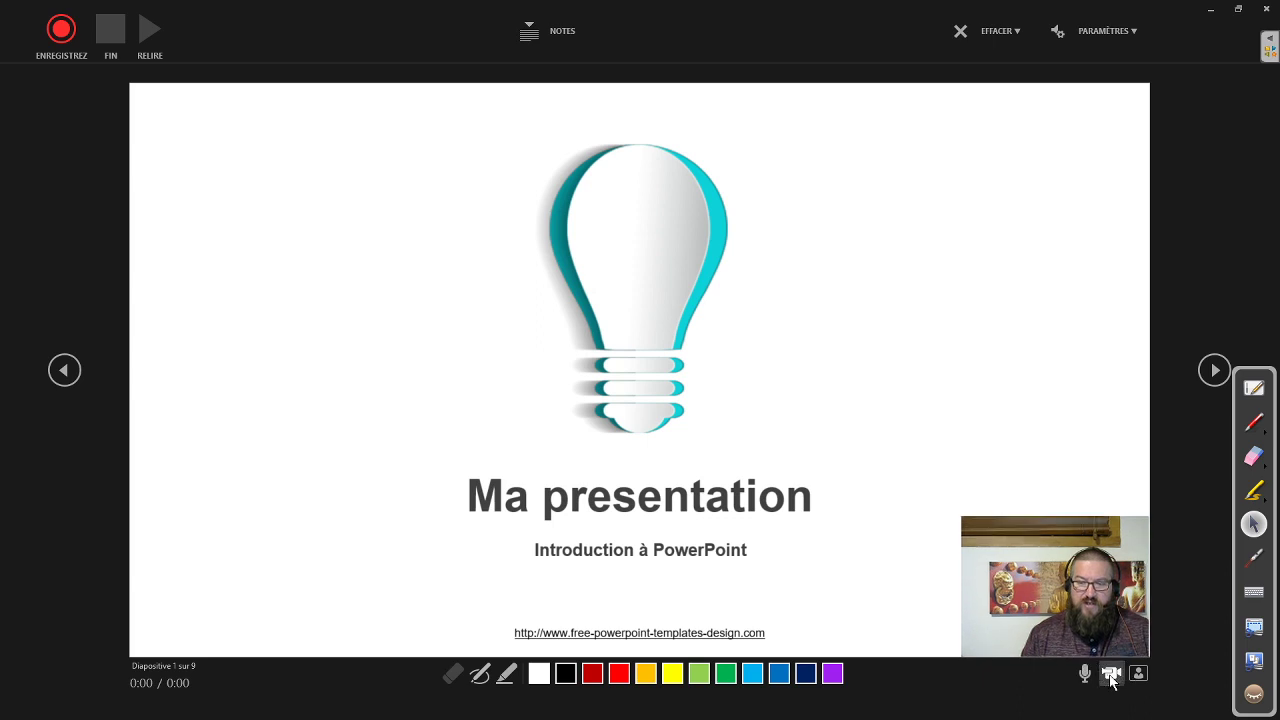
pyautogui.click(1111, 676)
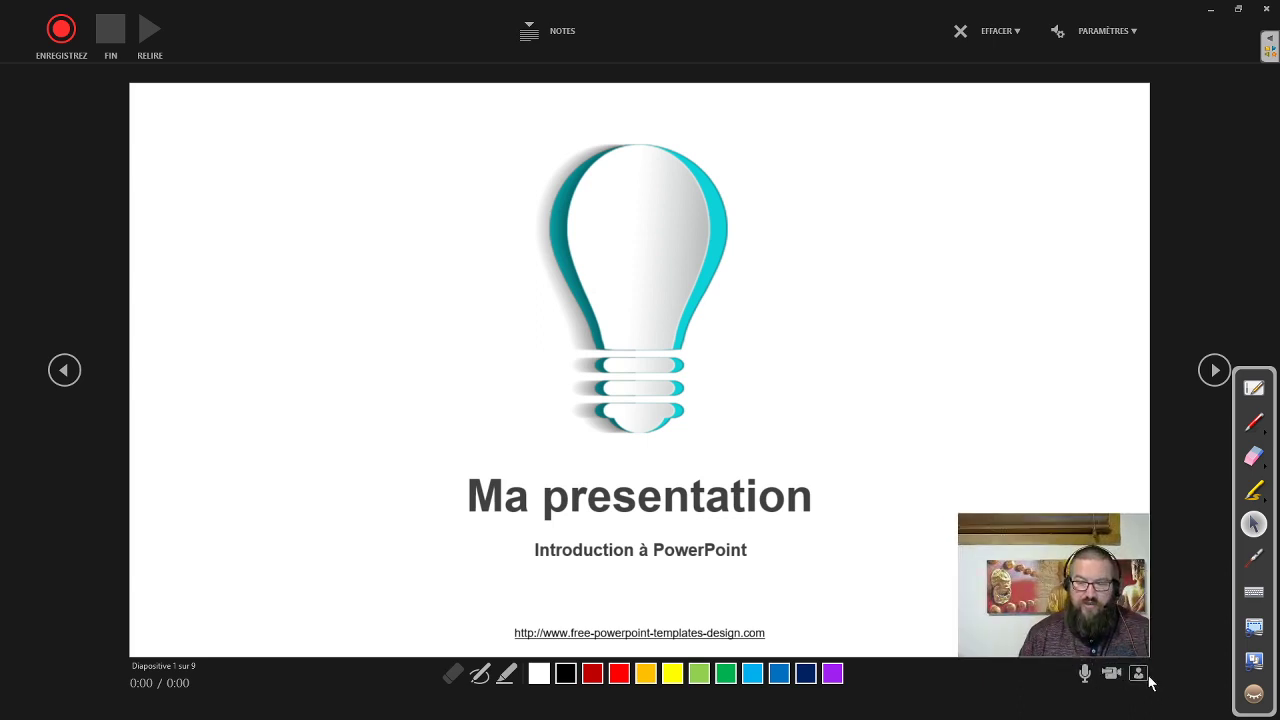
pyautogui.click(1140, 678)
pyautogui.click(1138, 675)
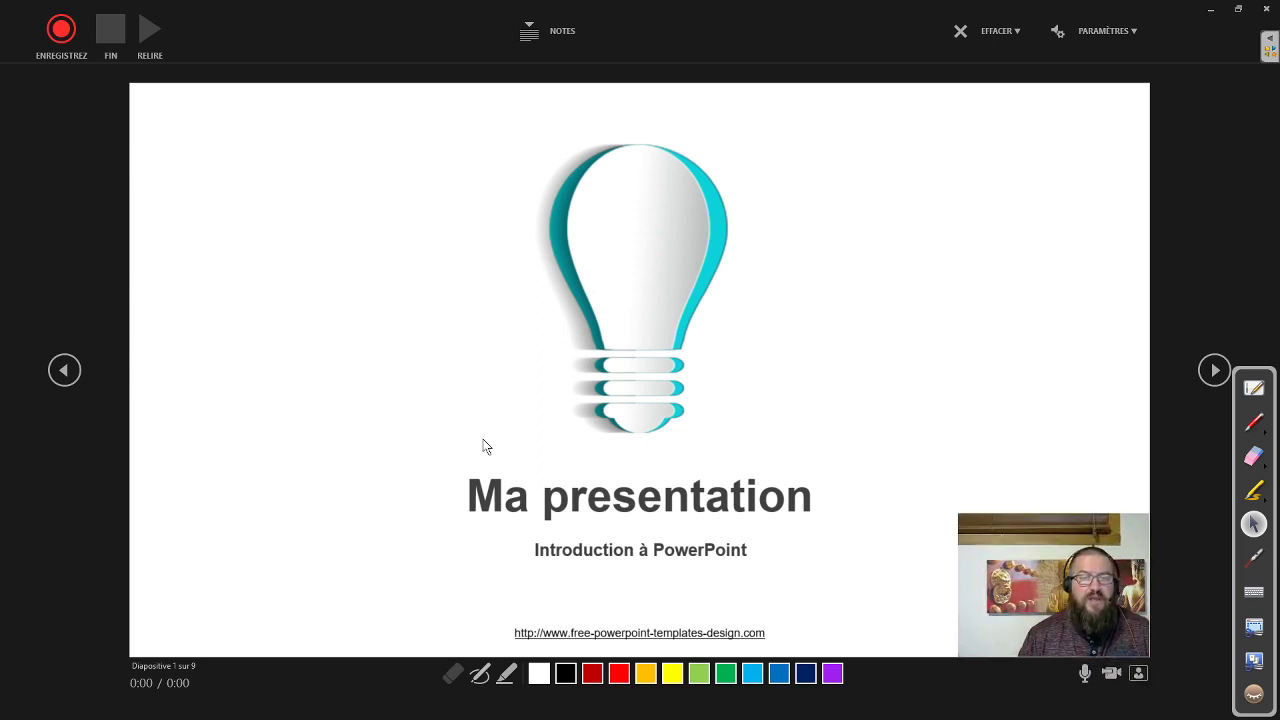
pyautogui.click(484, 678)
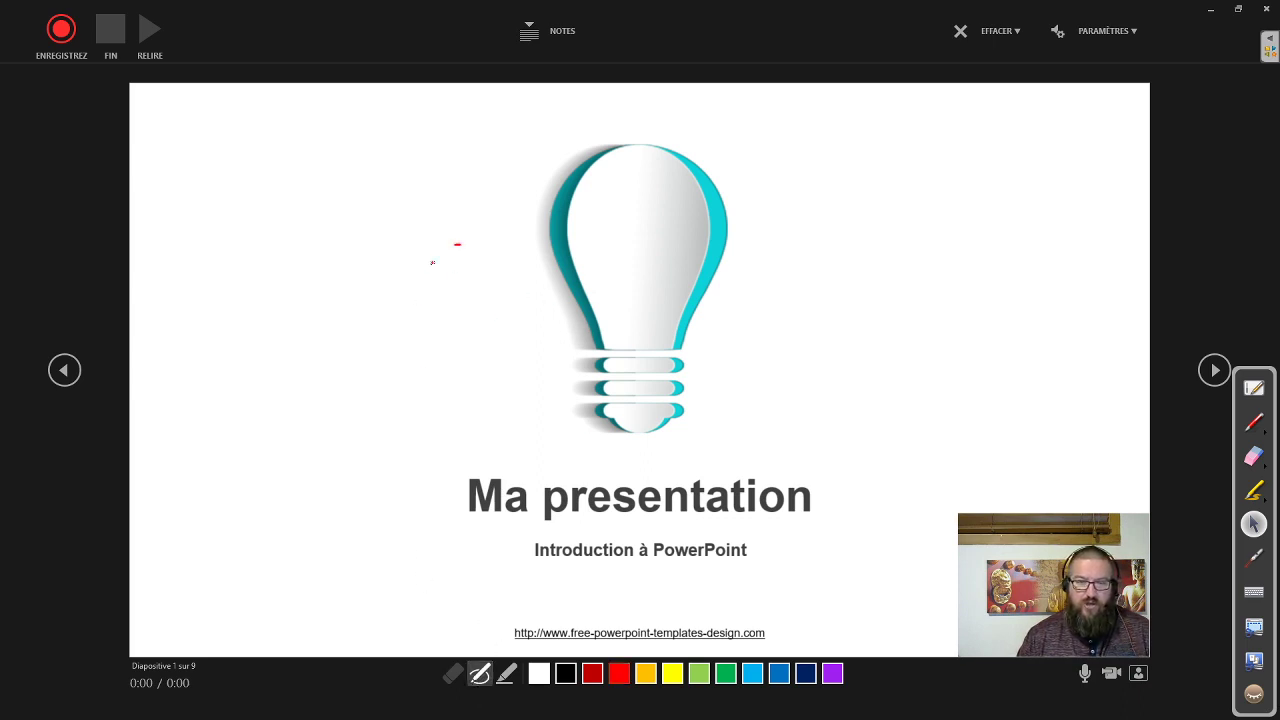
pyautogui.moveTo(459, 244); pyautogui.dragTo(423, 371)
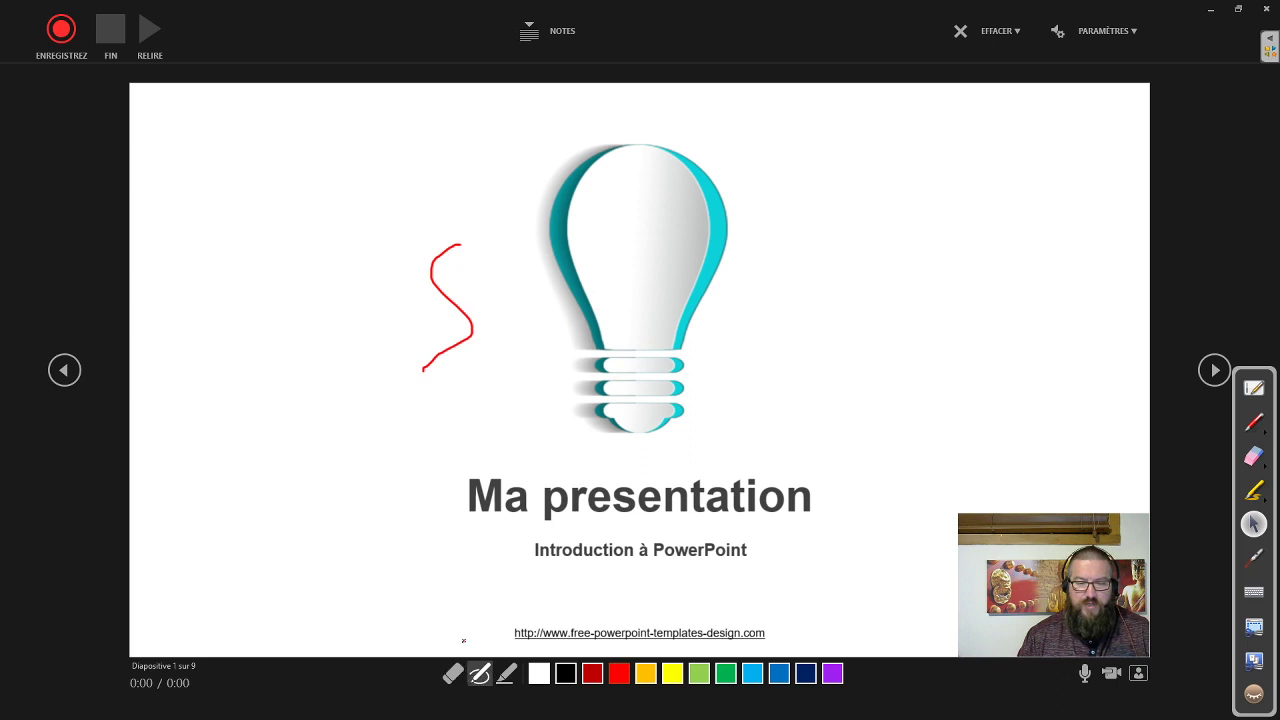
pyautogui.click(453, 673)
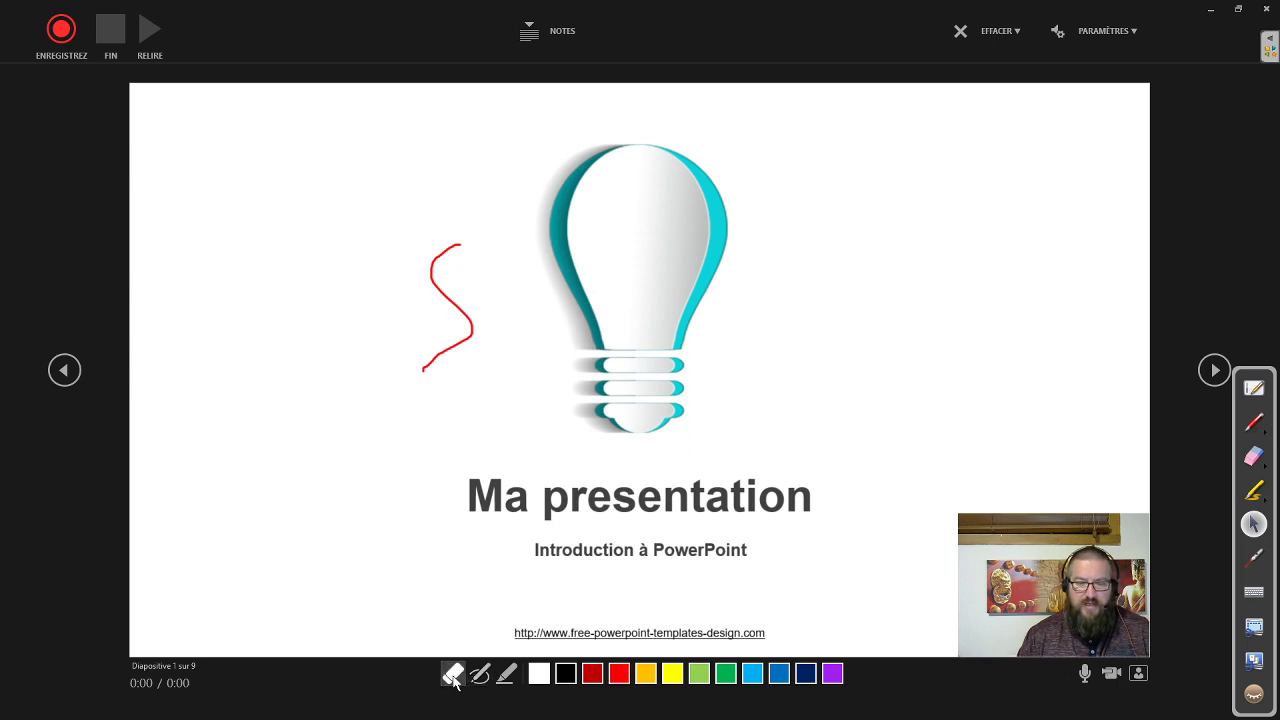
pyautogui.click(458, 246)
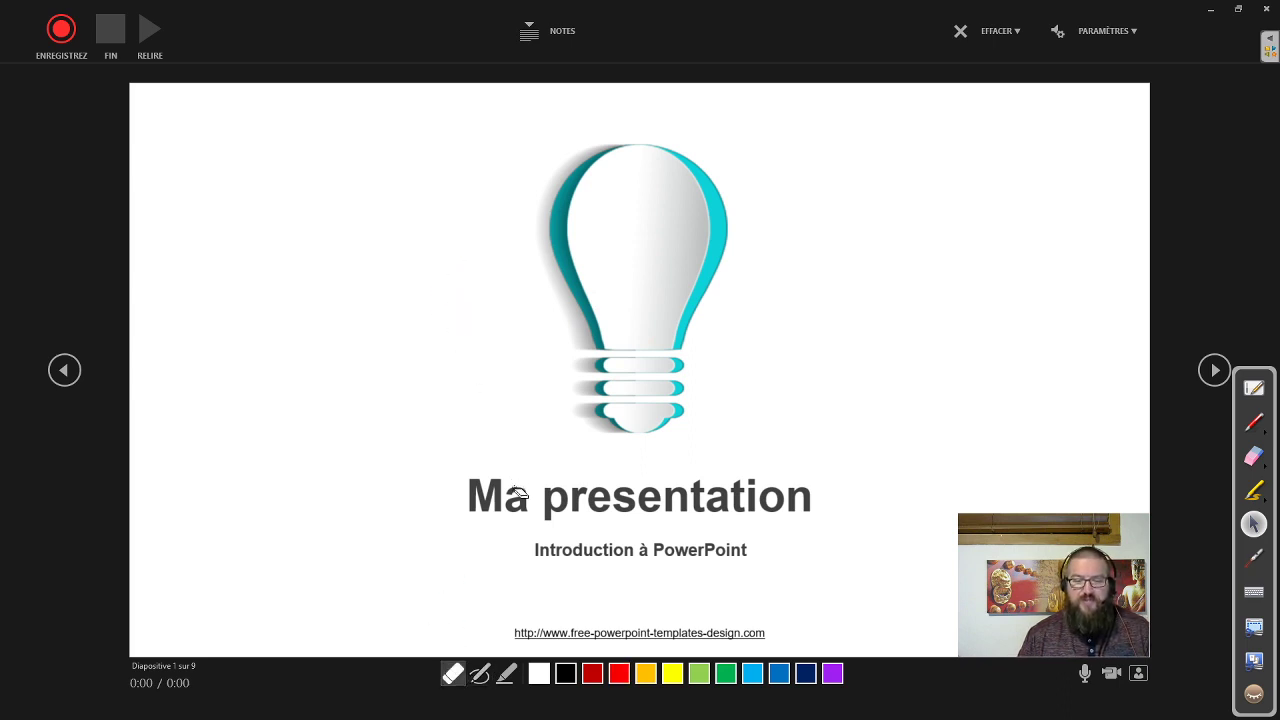
pyautogui.click(1135, 43)
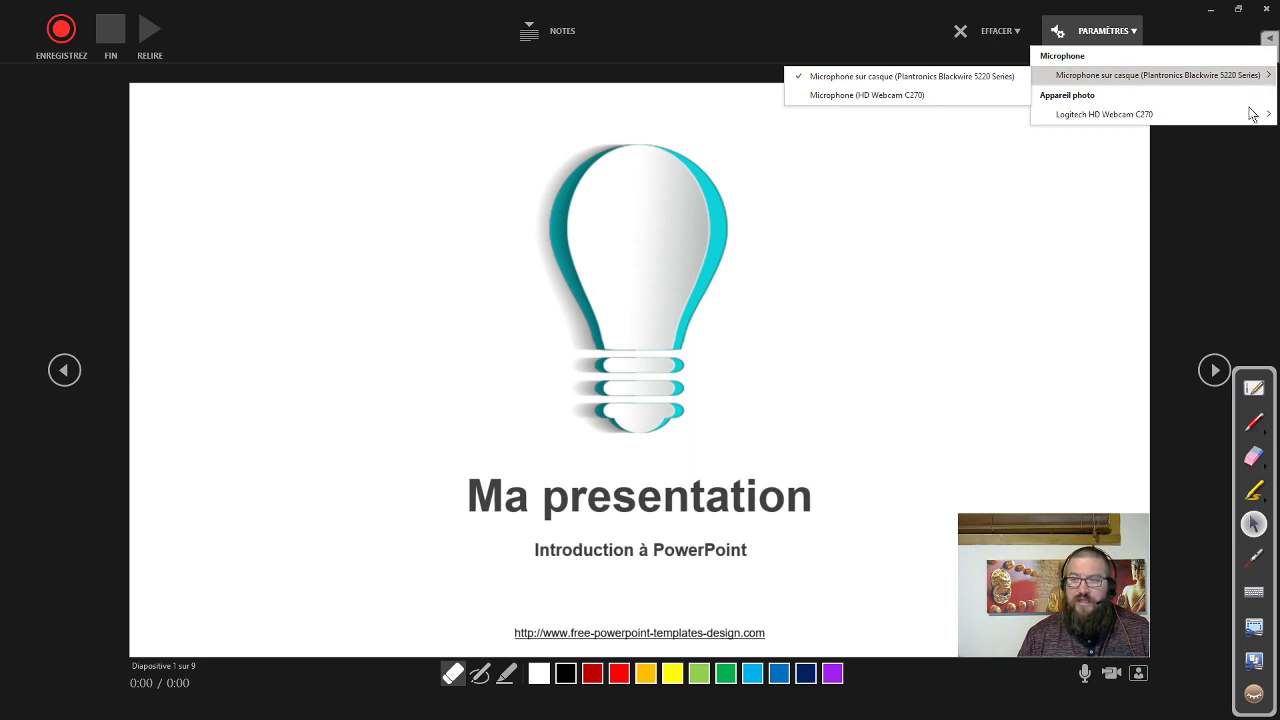
pyautogui.moveTo(1150, 114)
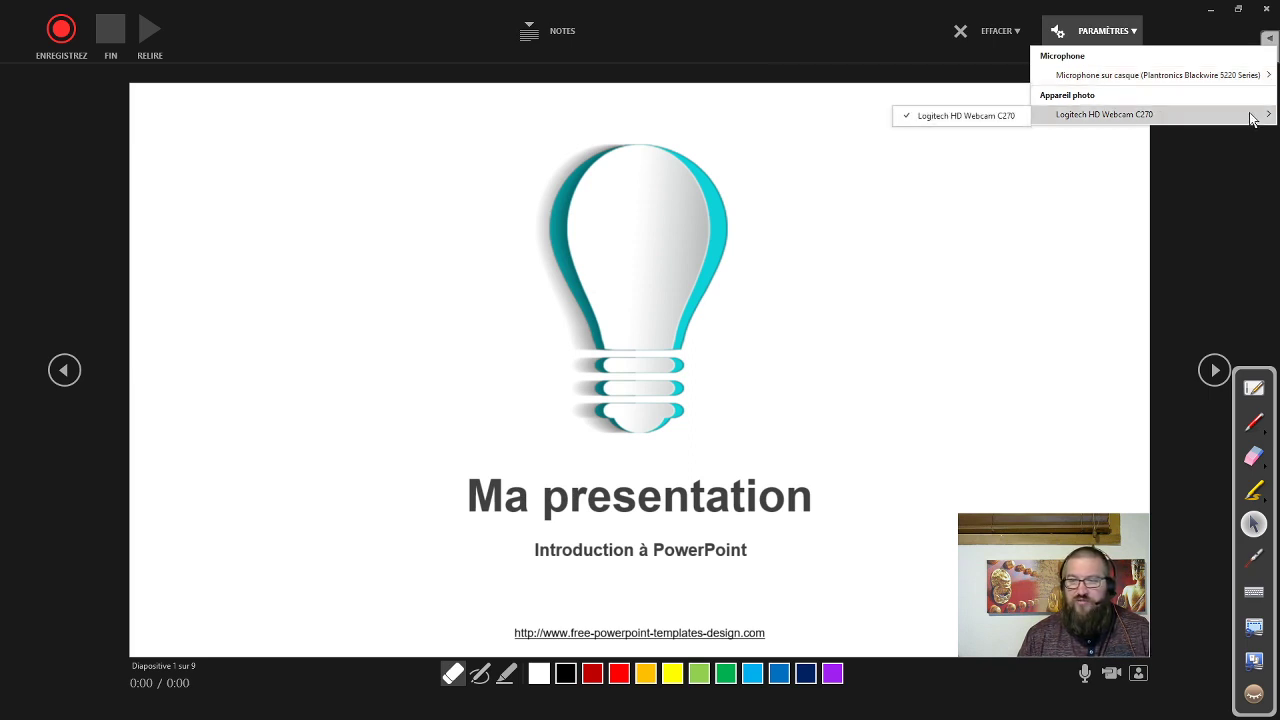
pyautogui.click(1137, 34)
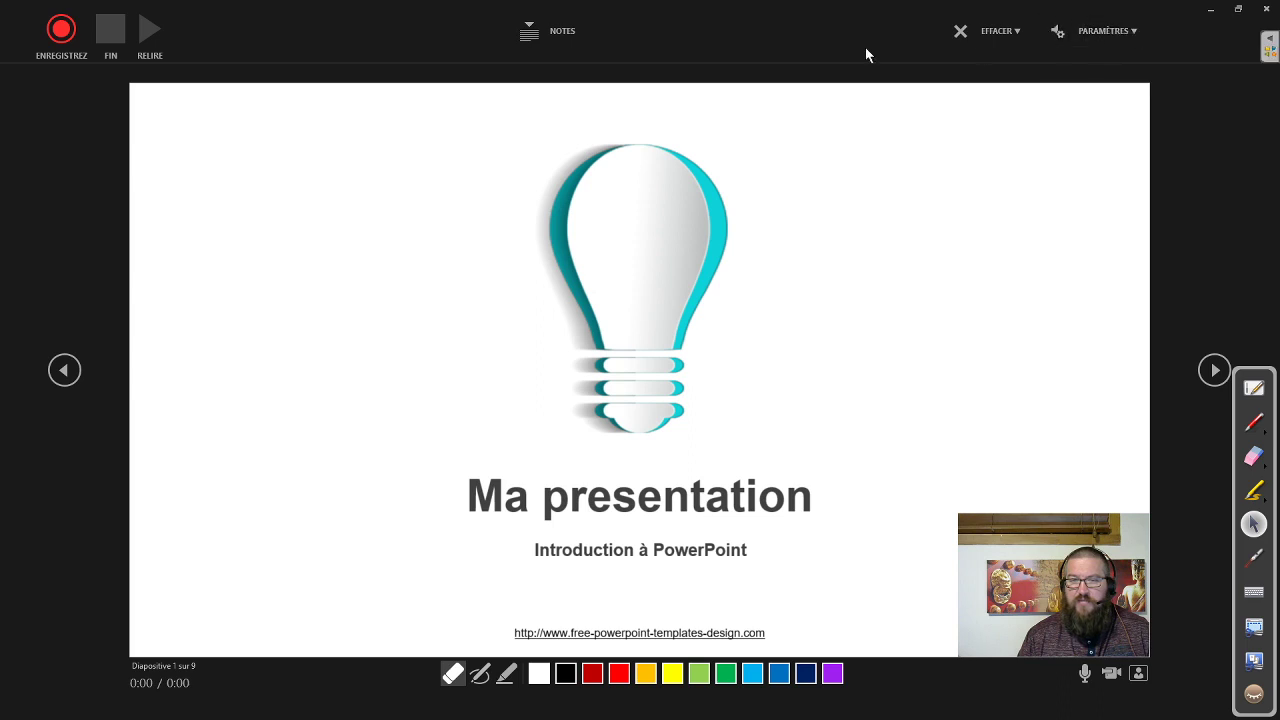
# Step: Toggle the speaker notes, then start recording slide 1 'Ma presentation' with ENREGISTREZ
pyautogui.click(545, 36)
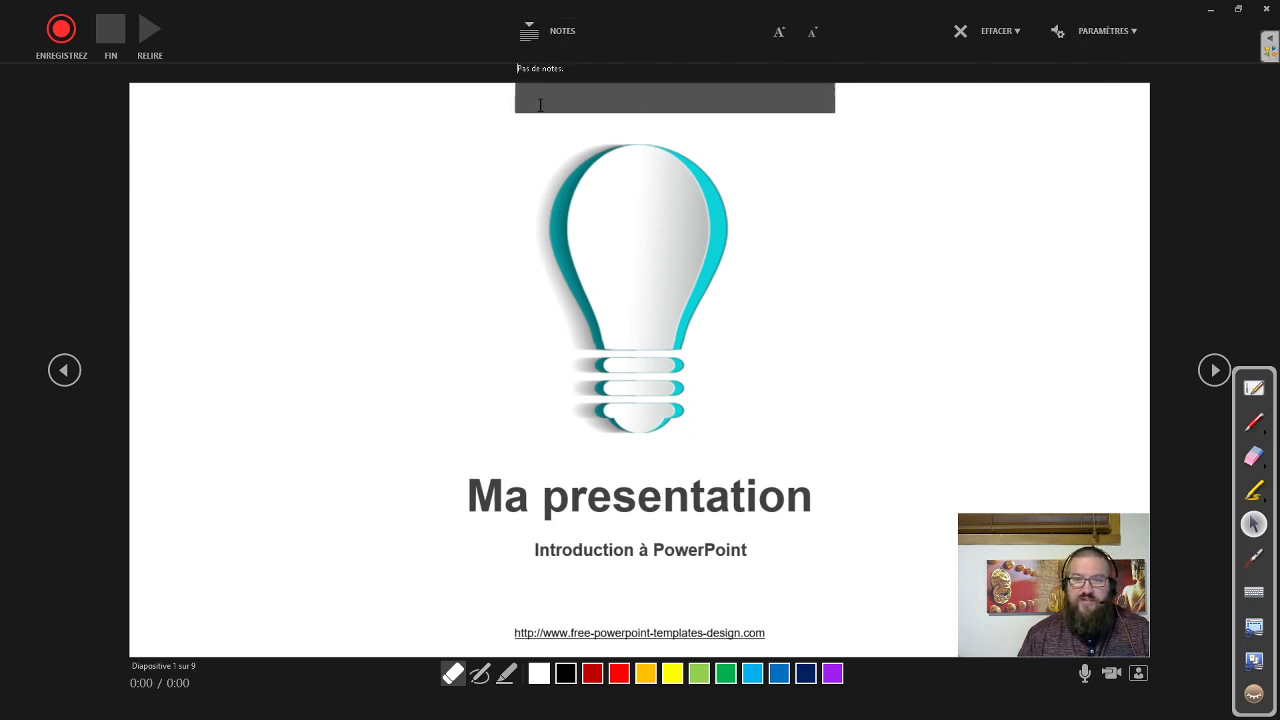
pyautogui.click(557, 31)
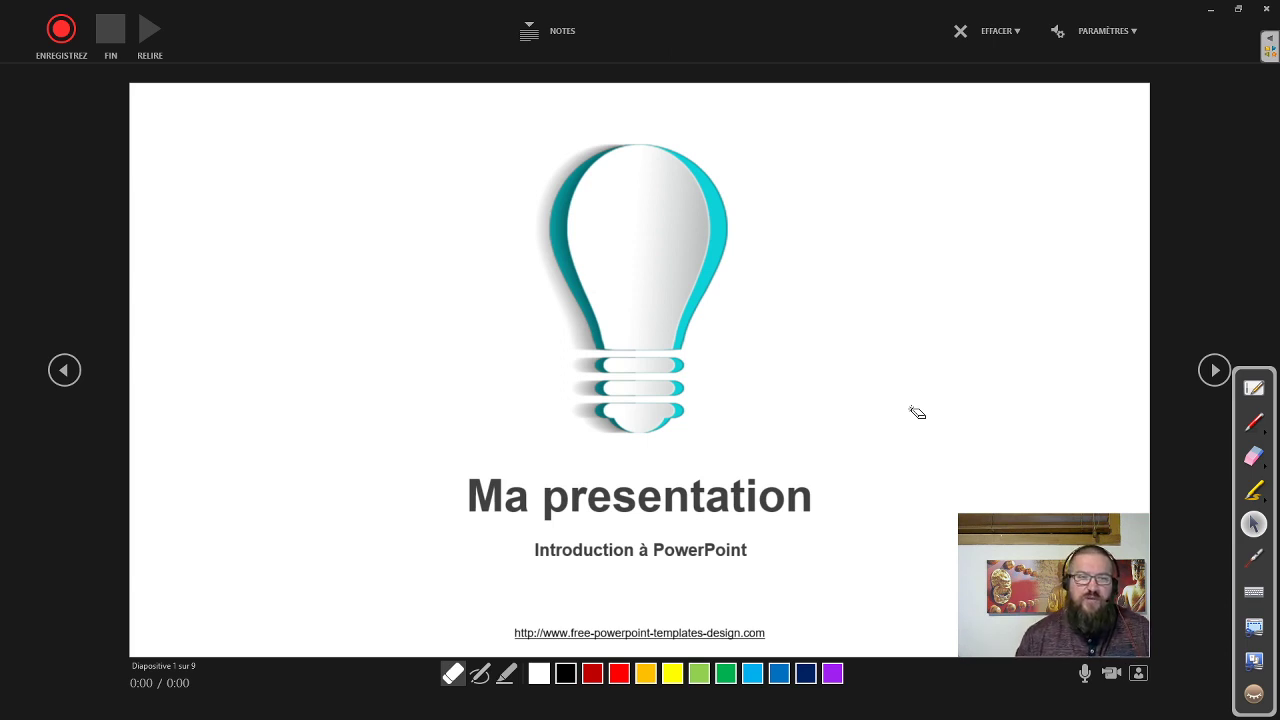
pyautogui.click(63, 33)
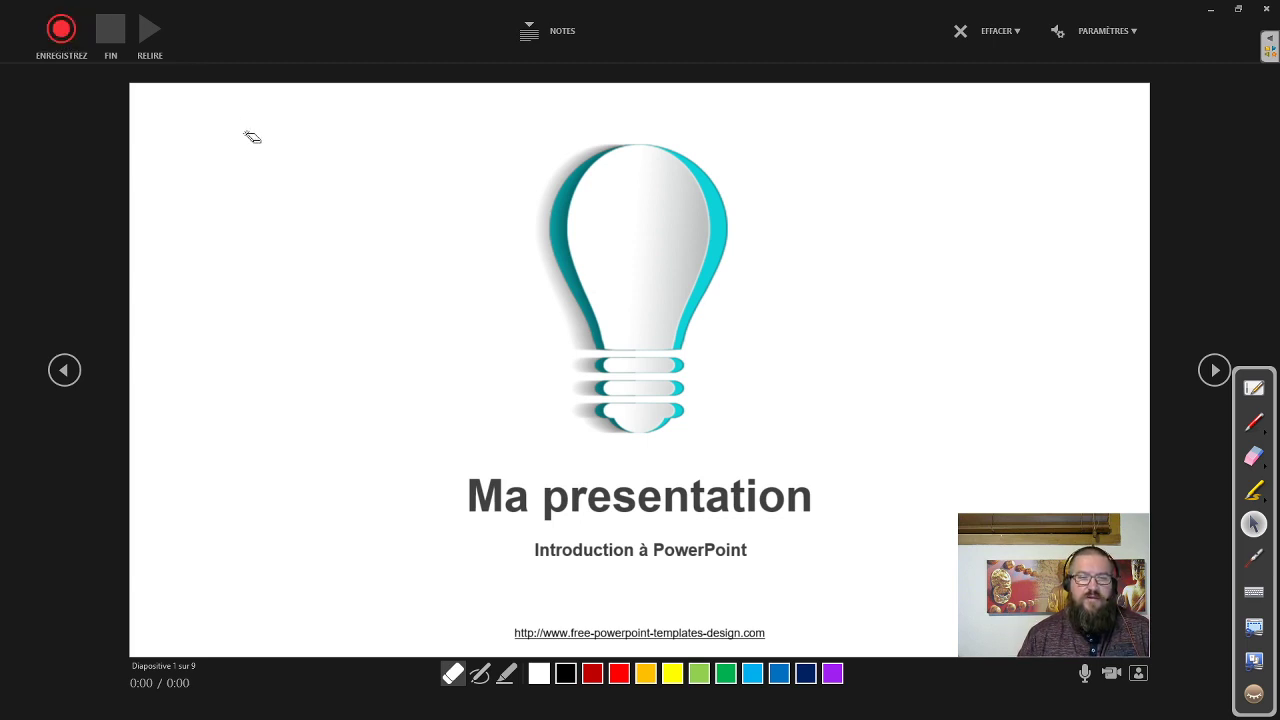
pyautogui.click(60, 34)
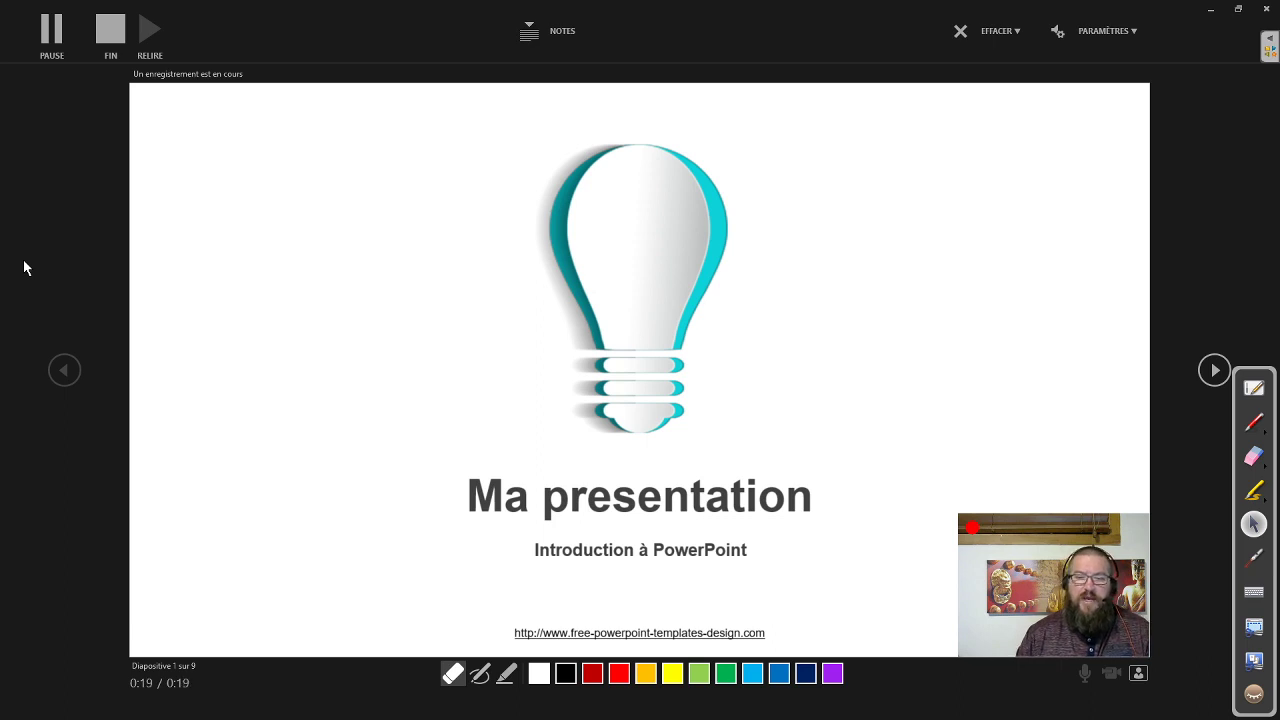
# Step: Narrate through the slides and four numbered points up to the closing Merci slide
pyautogui.press('Right')
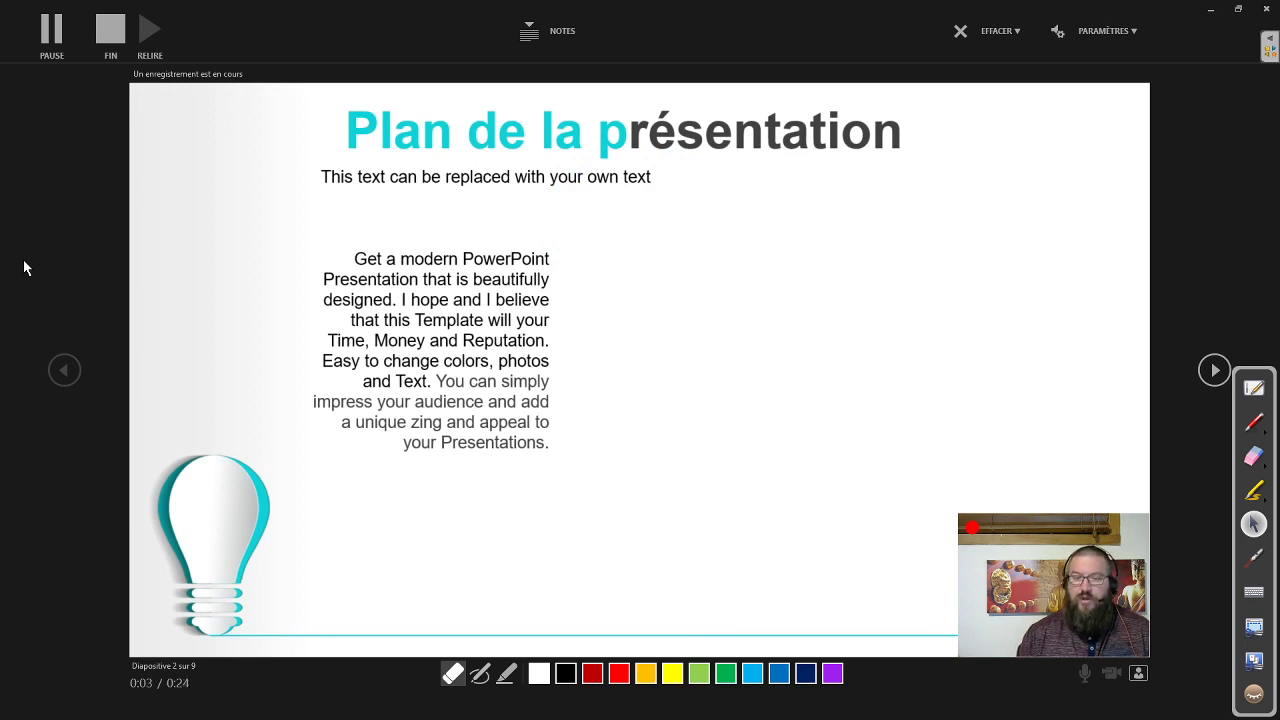
pyautogui.press('Right')
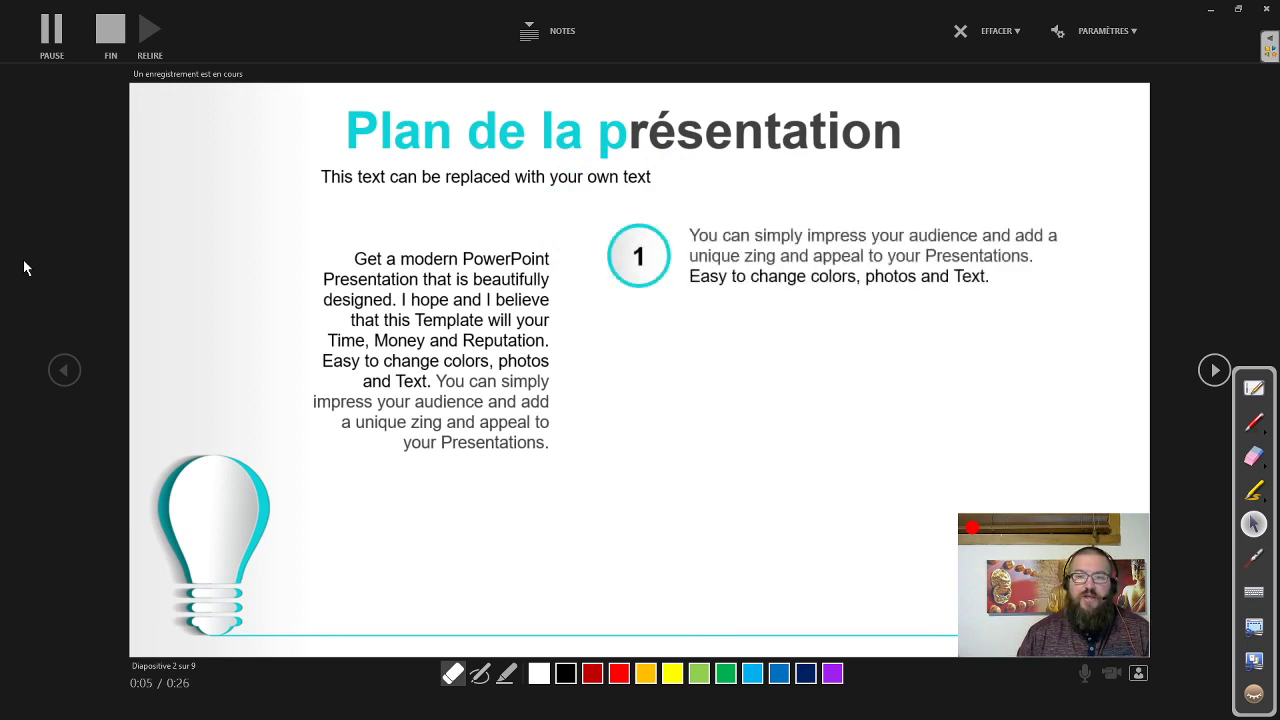
pyautogui.press('Right')
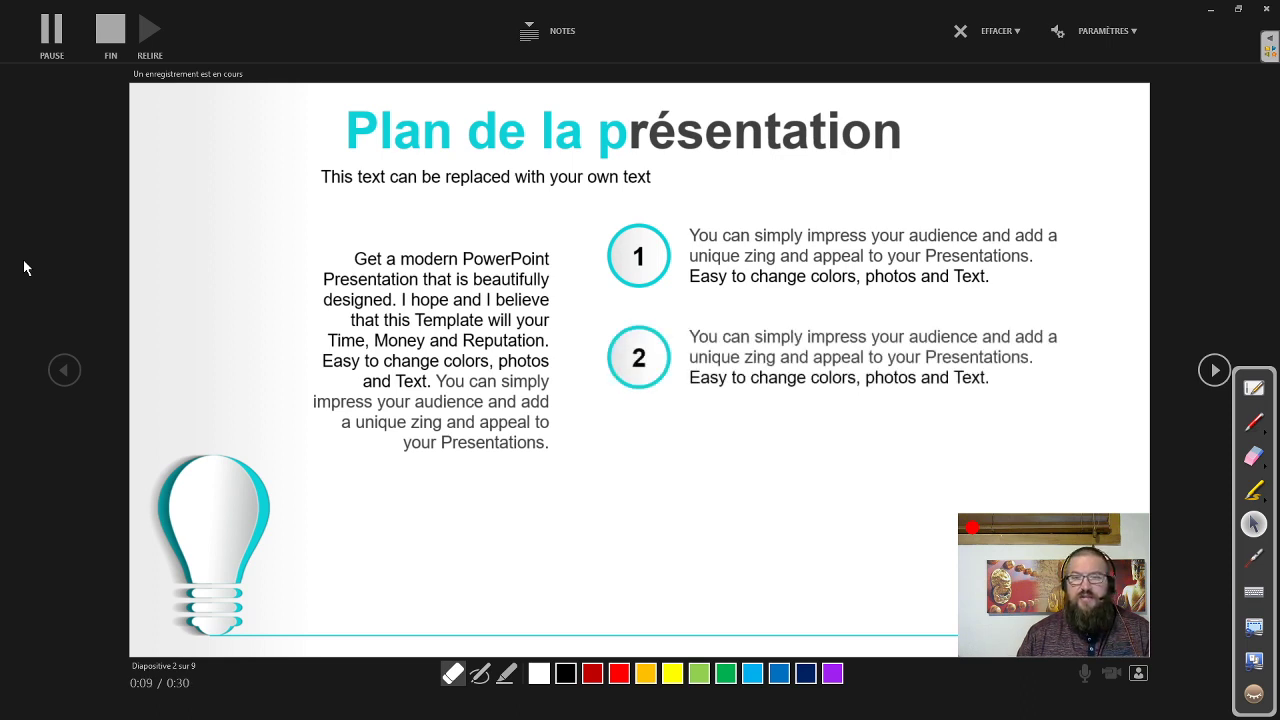
pyautogui.press('Right')
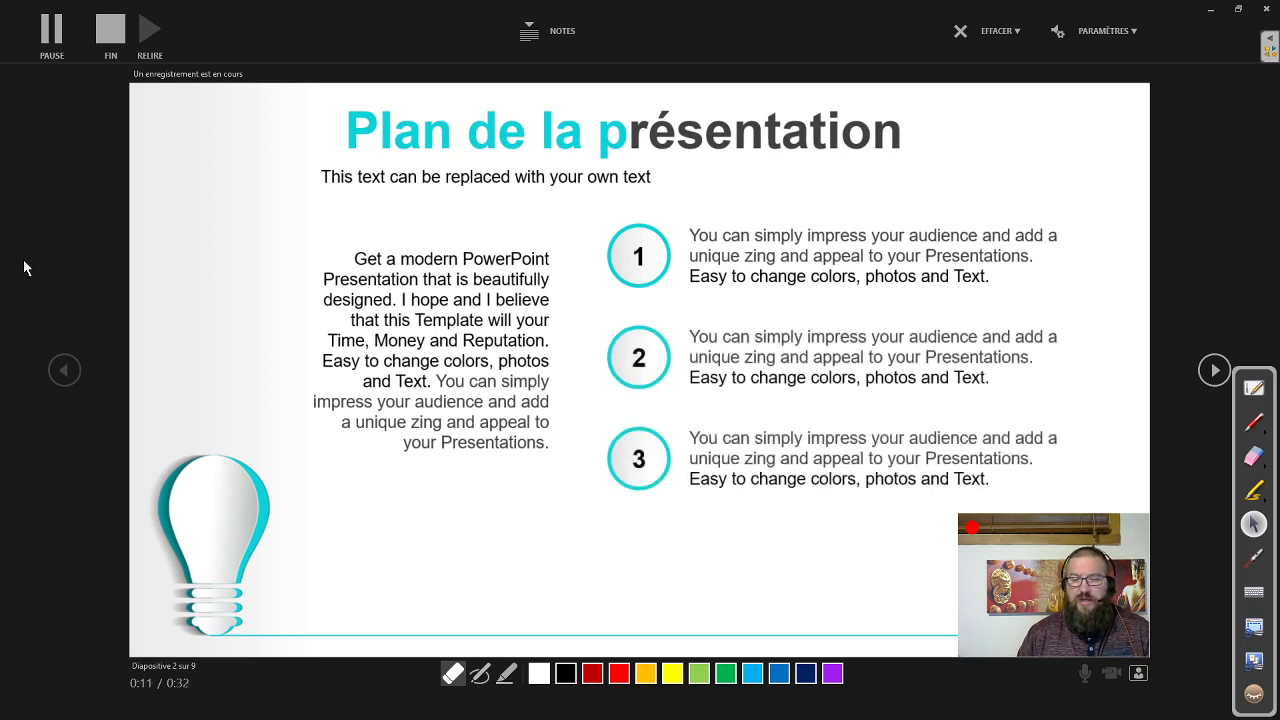
pyautogui.press('Right')
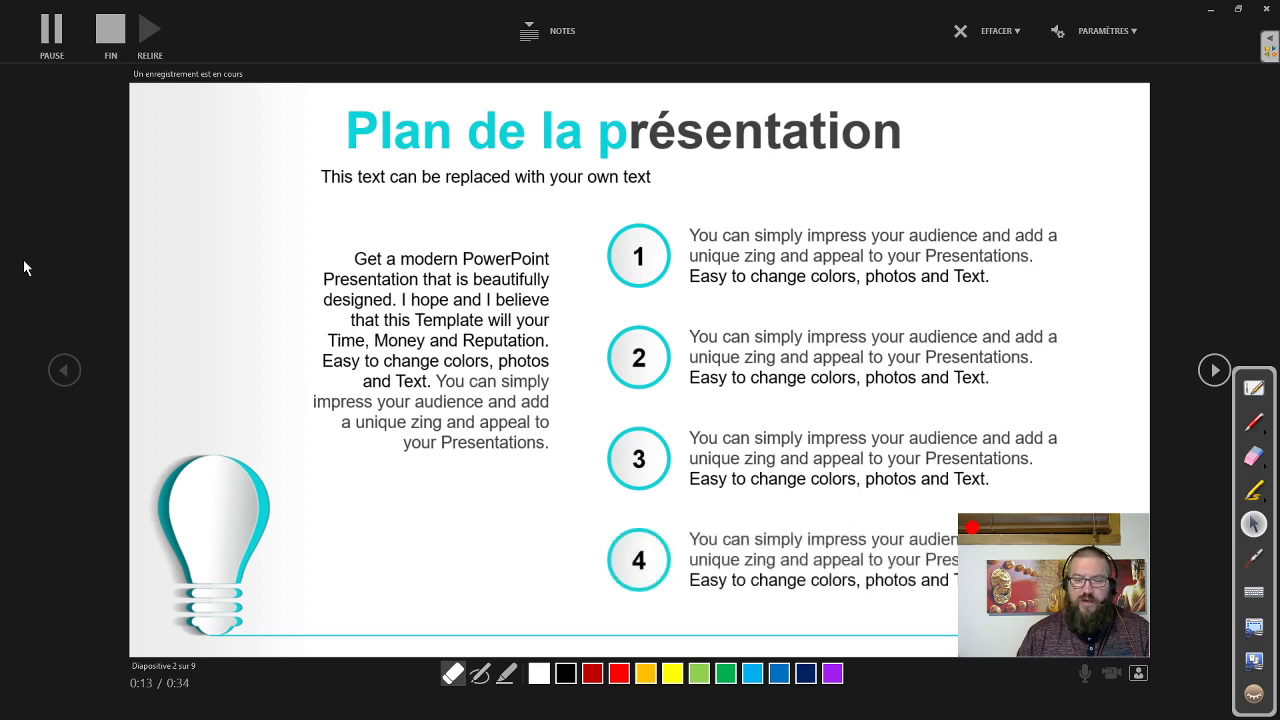
pyautogui.press('Right')
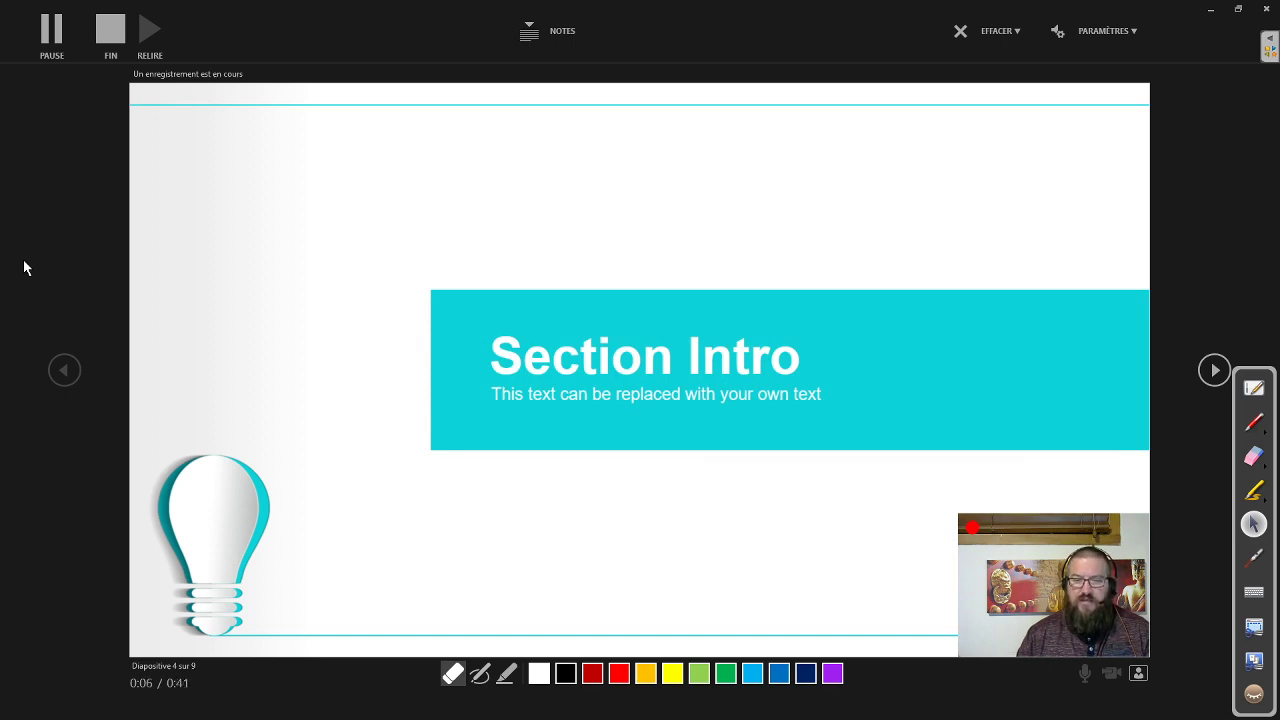
pyautogui.press('Right')
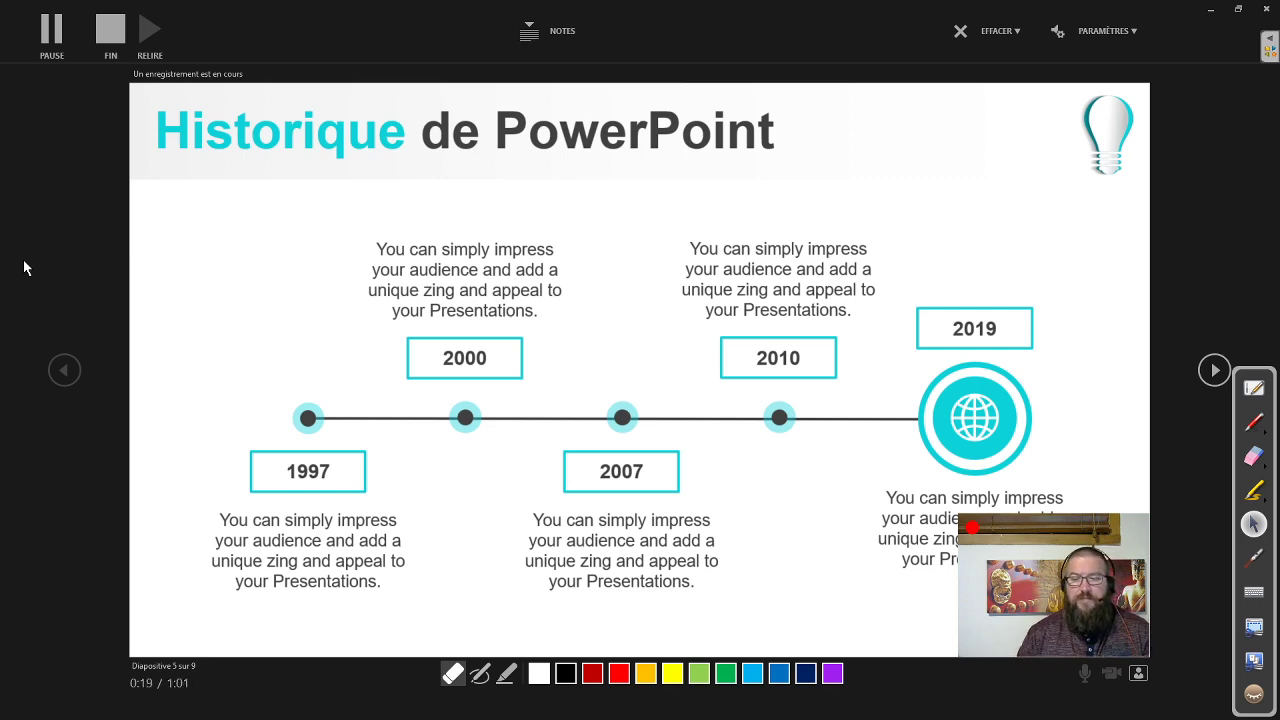
pyautogui.press('Right')
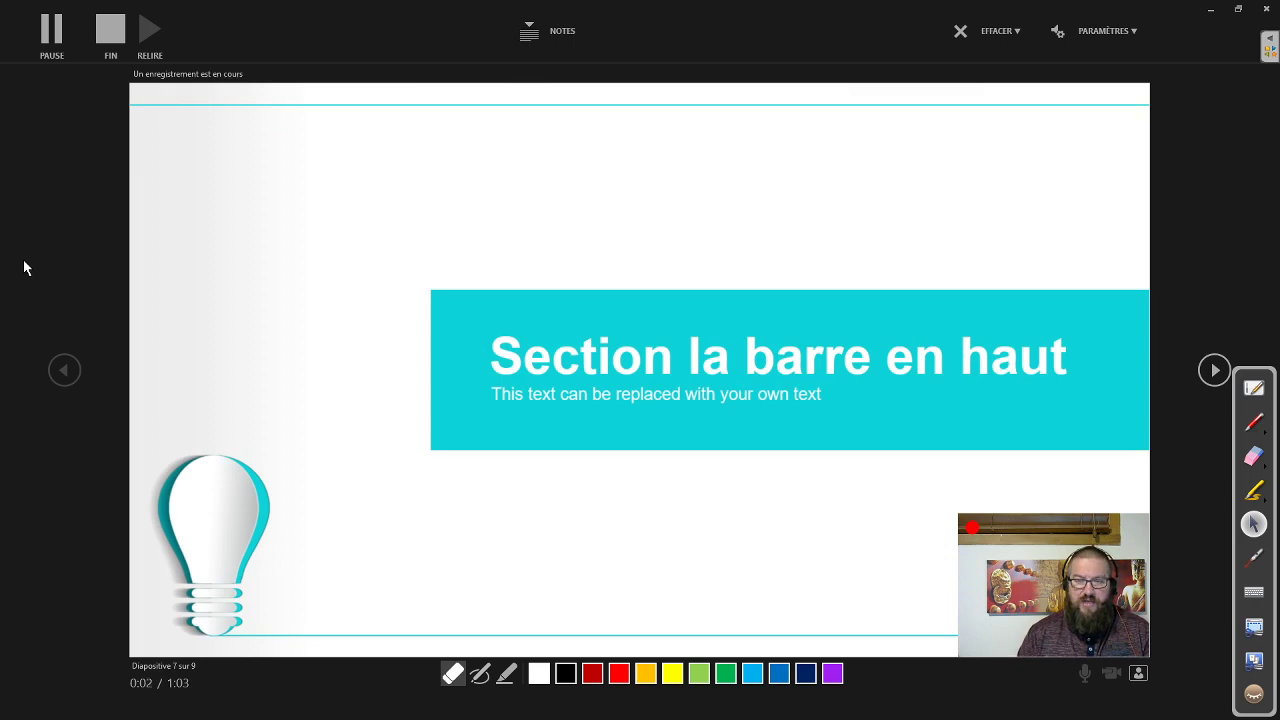
pyautogui.press('Right')
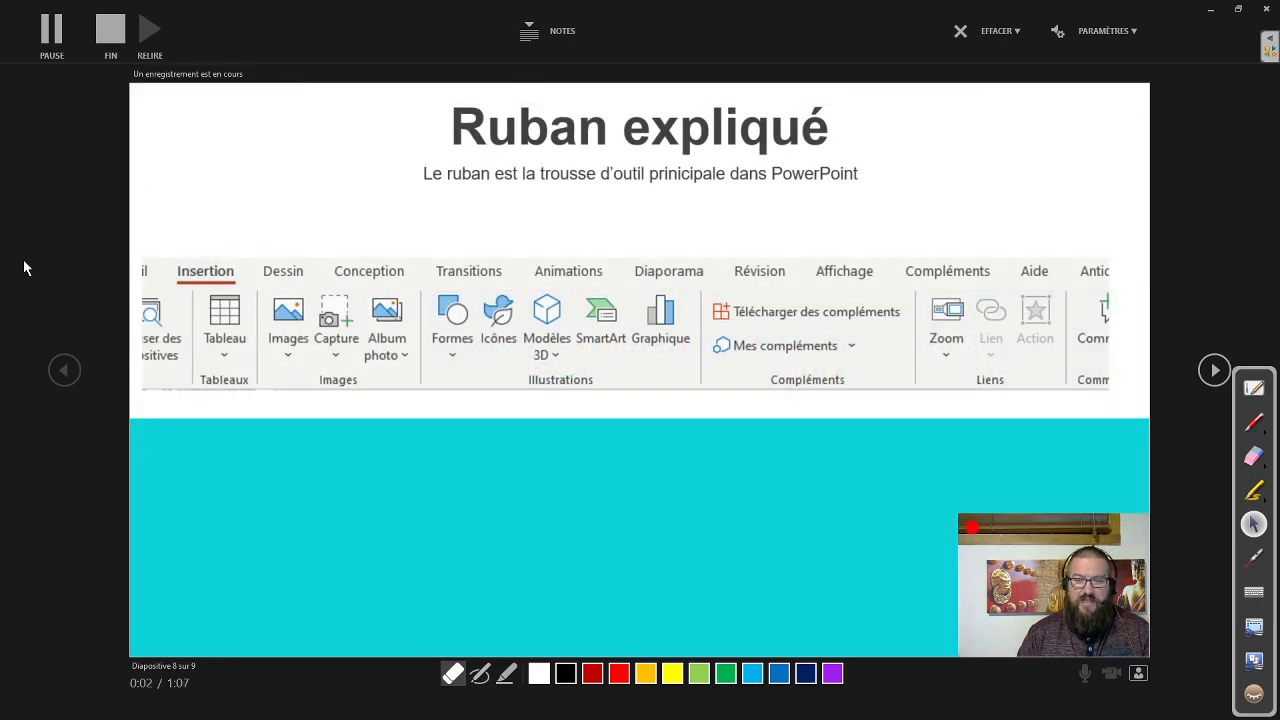
pyautogui.press('Right')
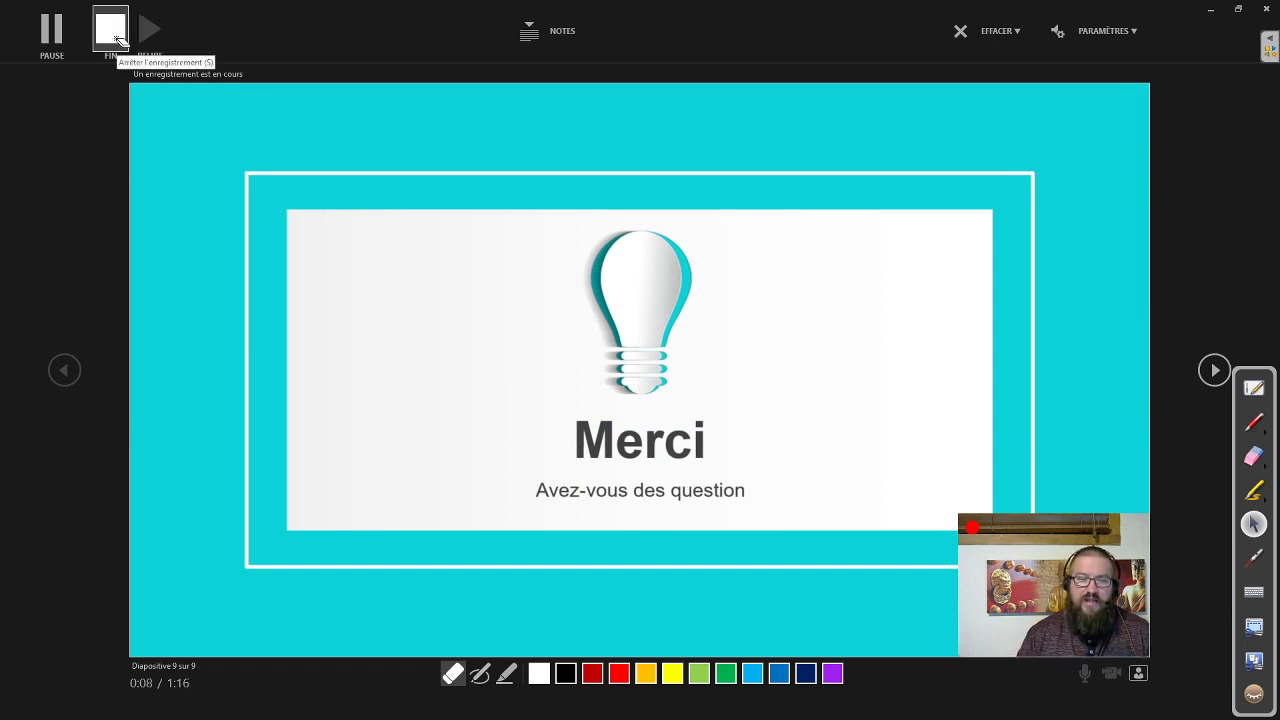
# Step: Stop the recording with FIN, leave the recording view and open the Fichier page
pyautogui.click(117, 44)
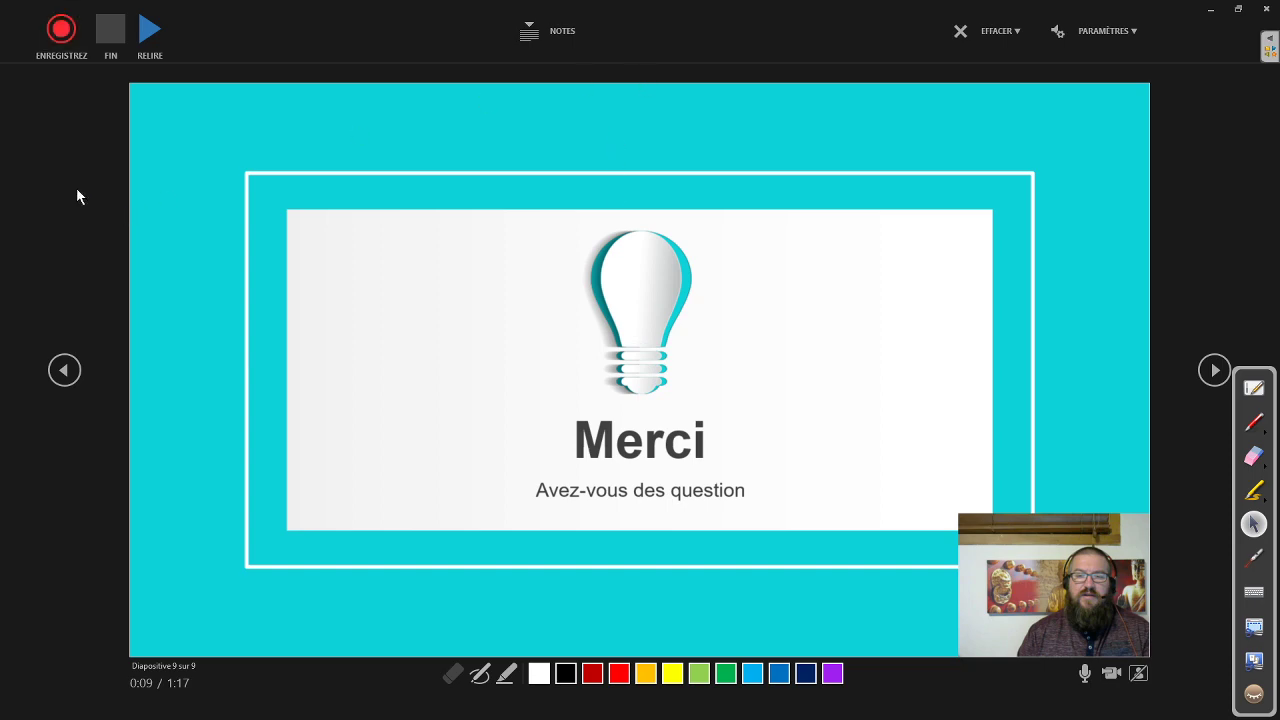
pyautogui.press('Escape')
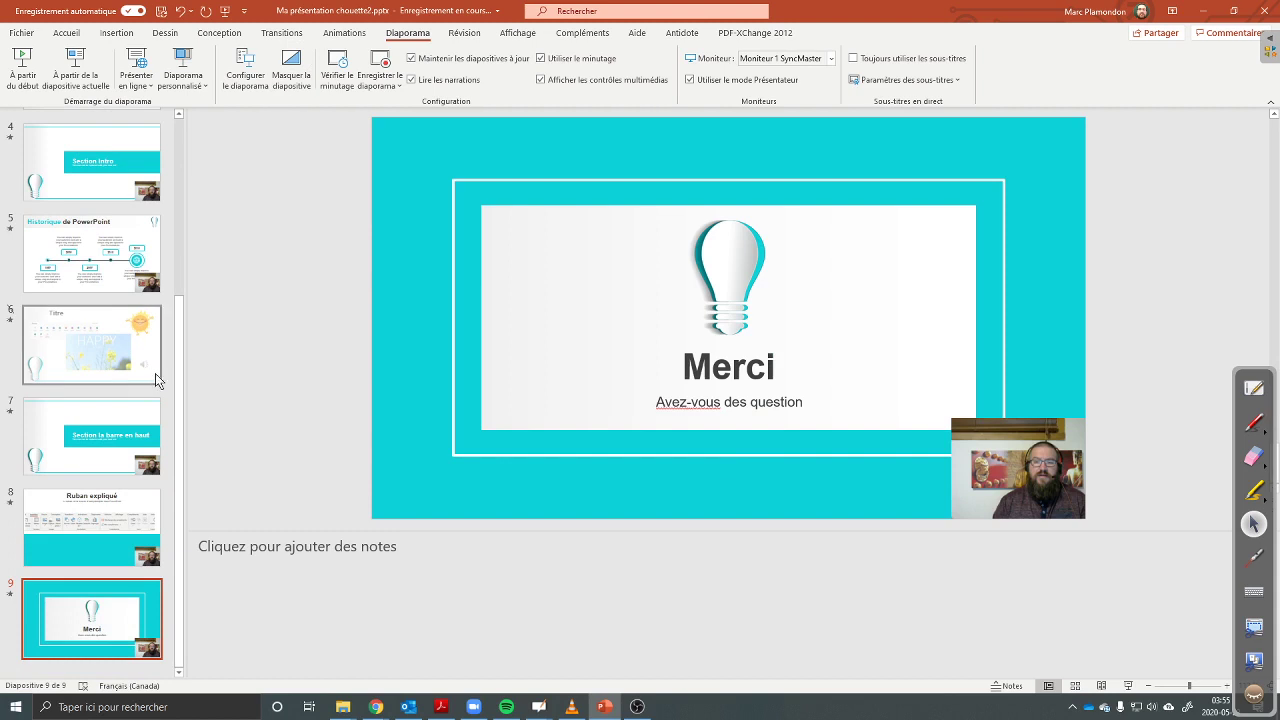
pyautogui.moveTo(183, 380); pyautogui.dragTo(183, 168)
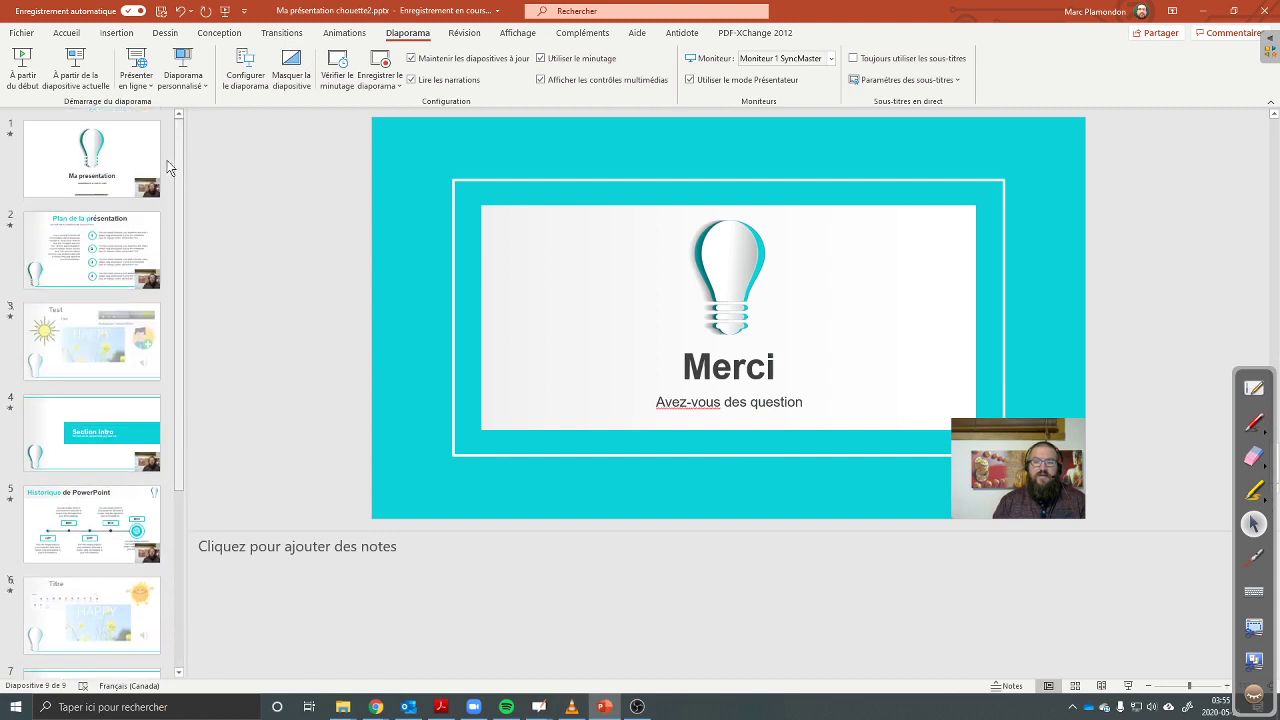
pyautogui.click(22, 33)
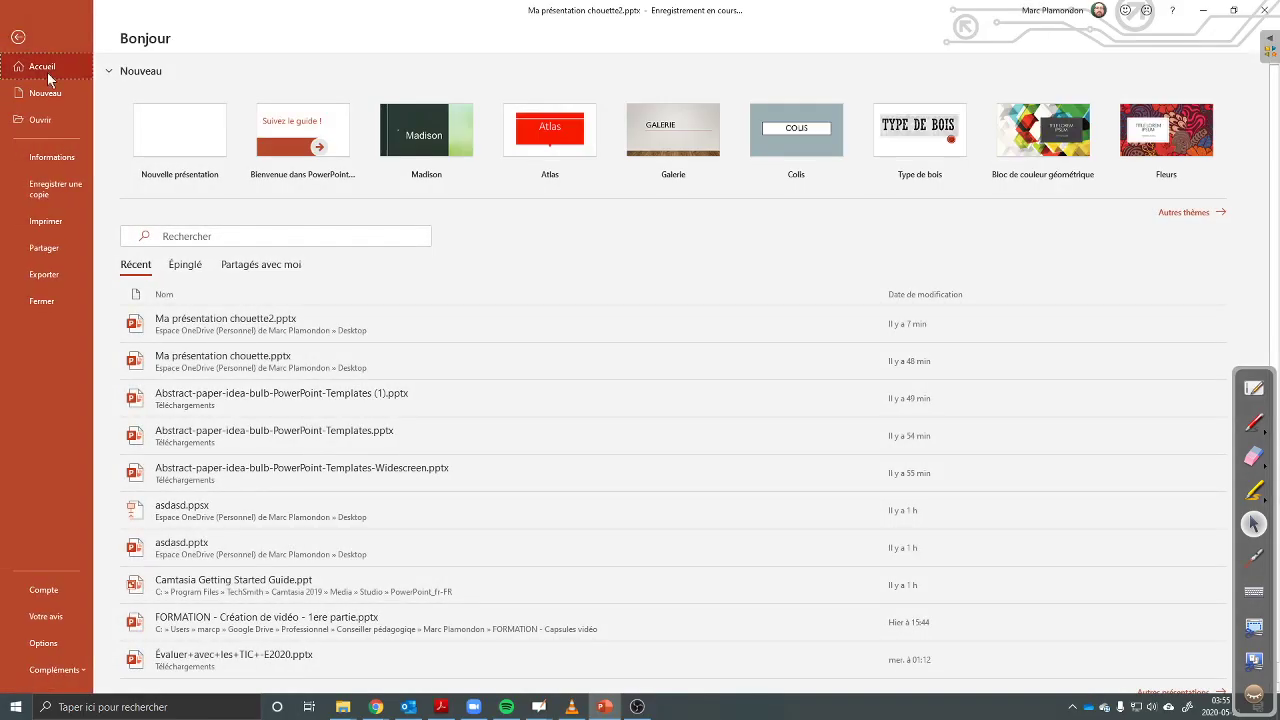
# Step: Save a copy named 'Ma présentation chouetteAudioVideo.pptx' and dismiss the autosave warning
pyautogui.click(70, 195)
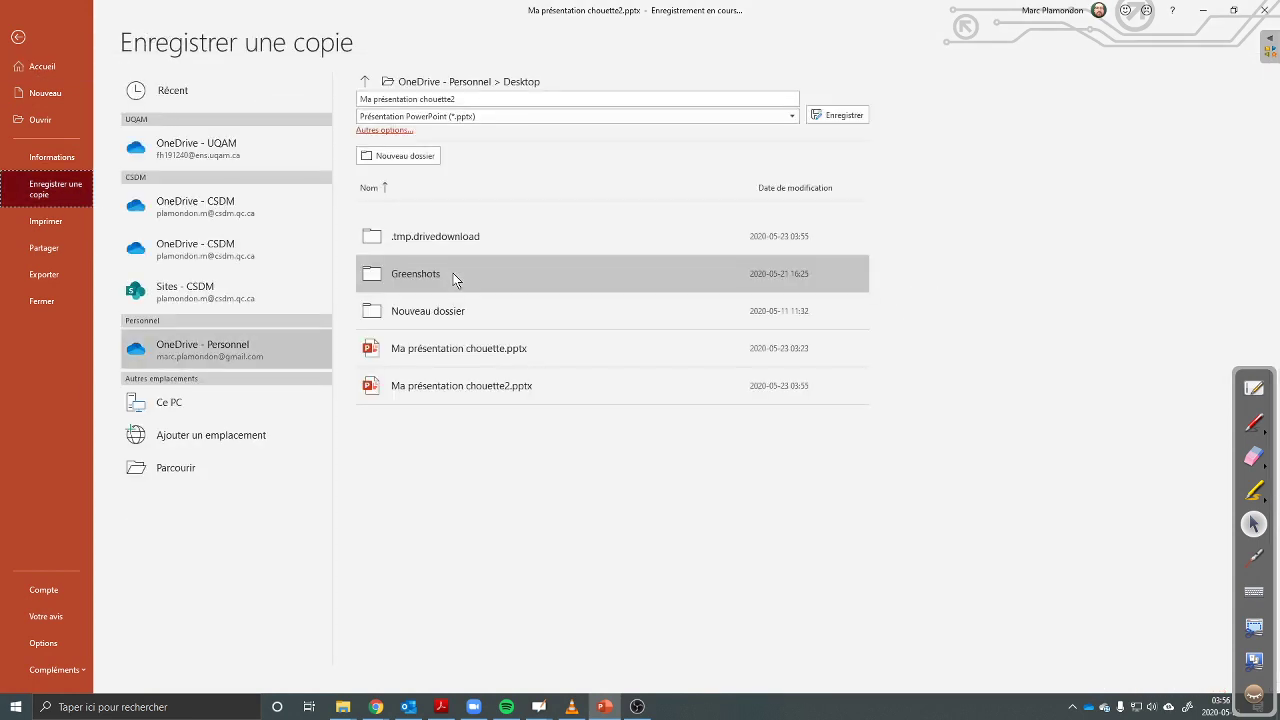
pyautogui.click(433, 83)
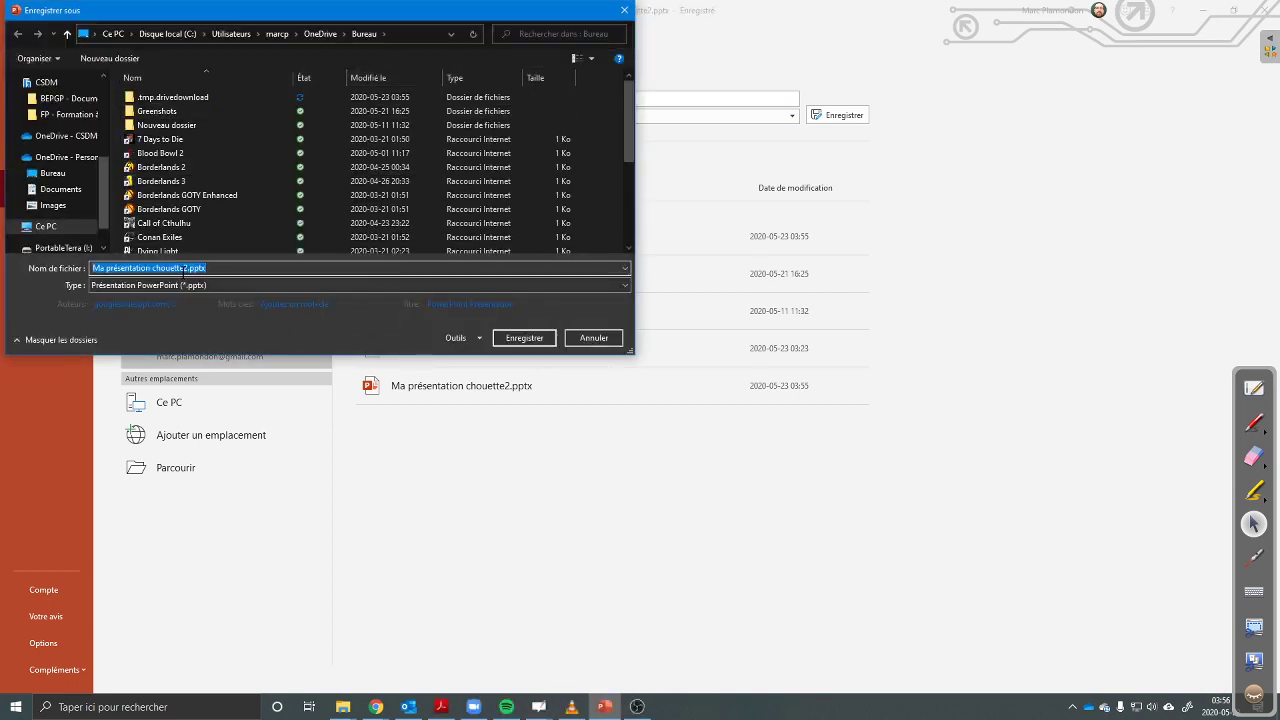
pyautogui.click(187, 268)
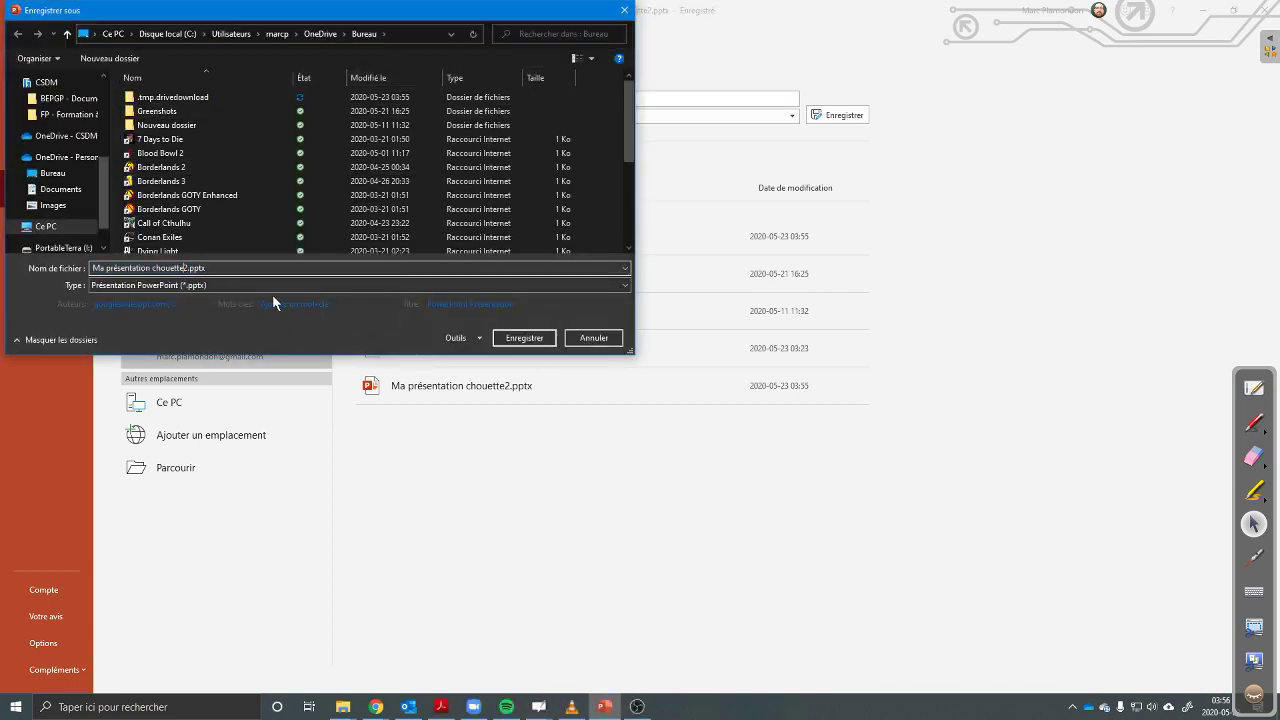
pyautogui.press('BackSpace')
pyautogui.write('Aud')
pyautogui.write('ioVideo')
pyautogui.press('Return')
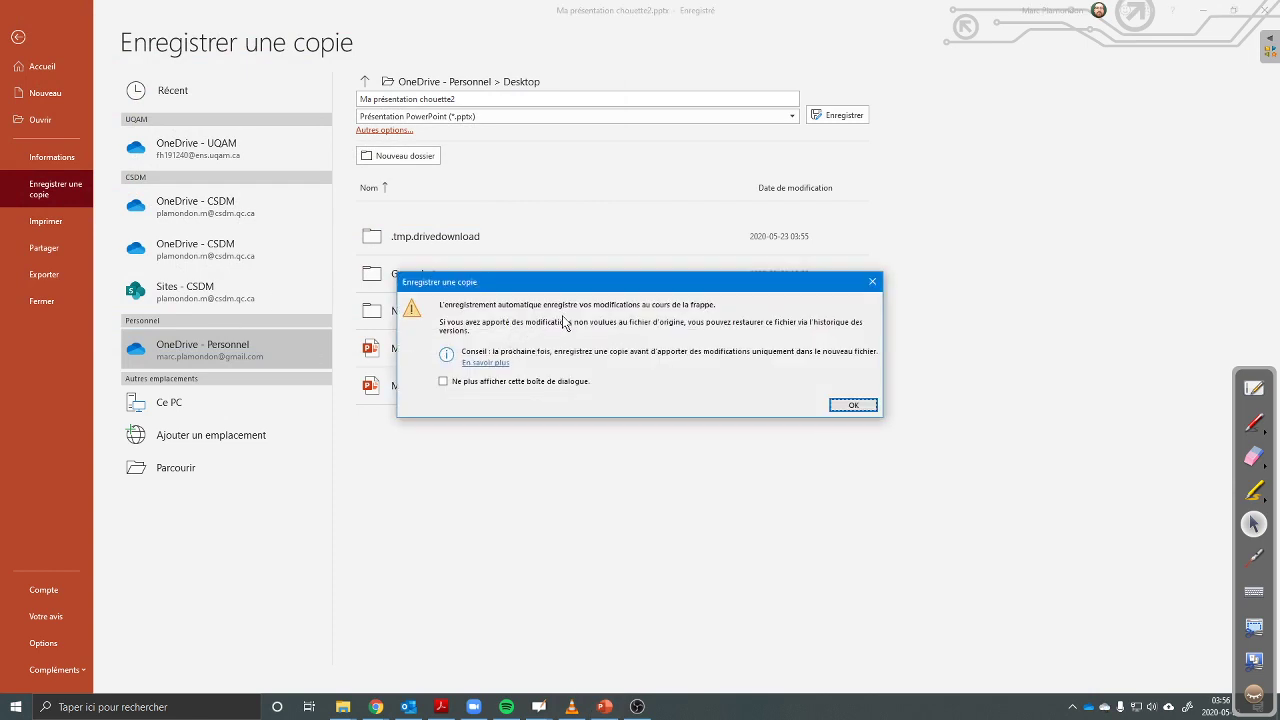
pyautogui.click(838, 400)
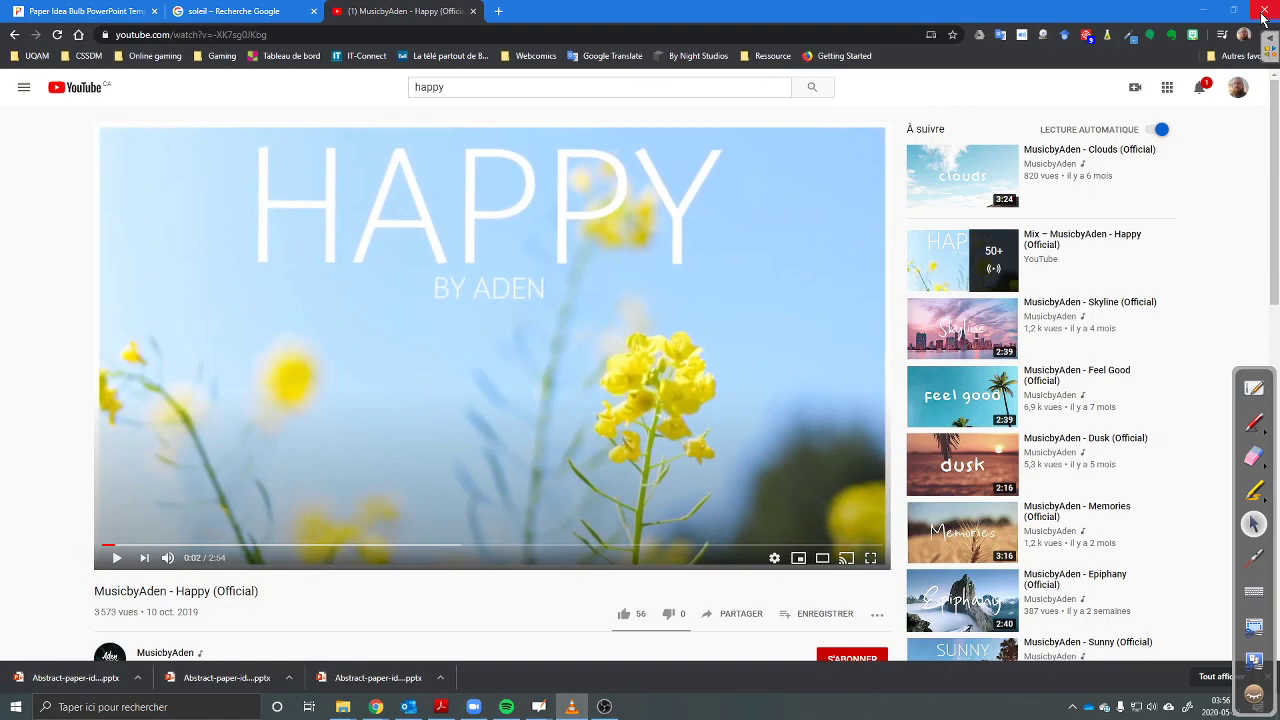
# Step: Close the browser and check the AudioVideo copy's file size in its Properties
pyautogui.click(1264, 11)
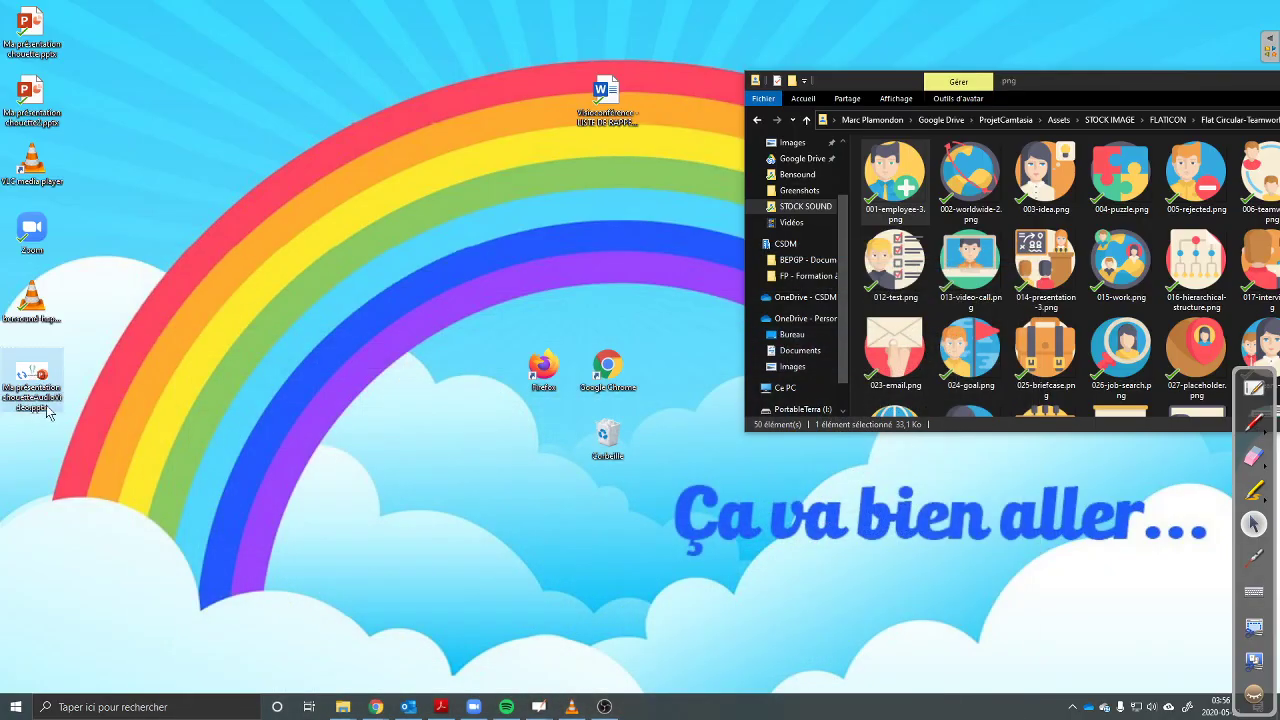
pyautogui.moveTo(32, 378)
pyautogui.mouseDown()
pyautogui.moveTo(240, 325)
pyautogui.moveTo(289, 176)
pyautogui.mouseUp()
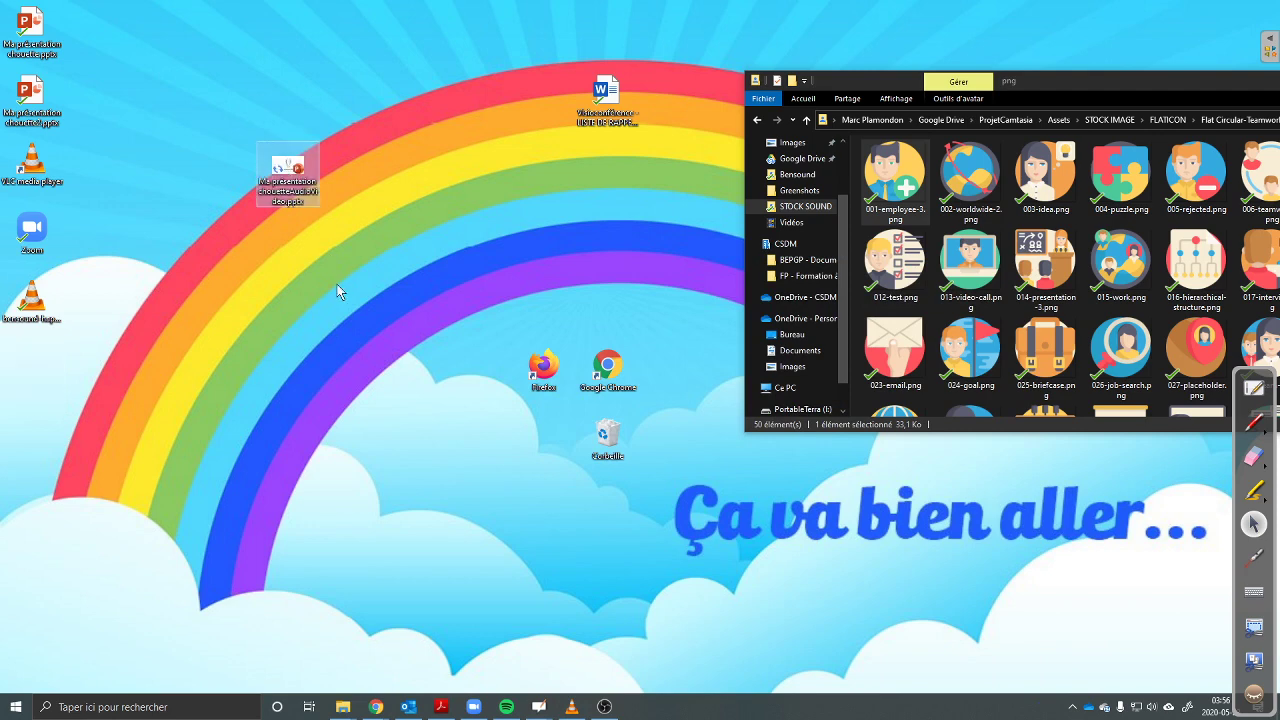
pyautogui.rightClick(288, 176)
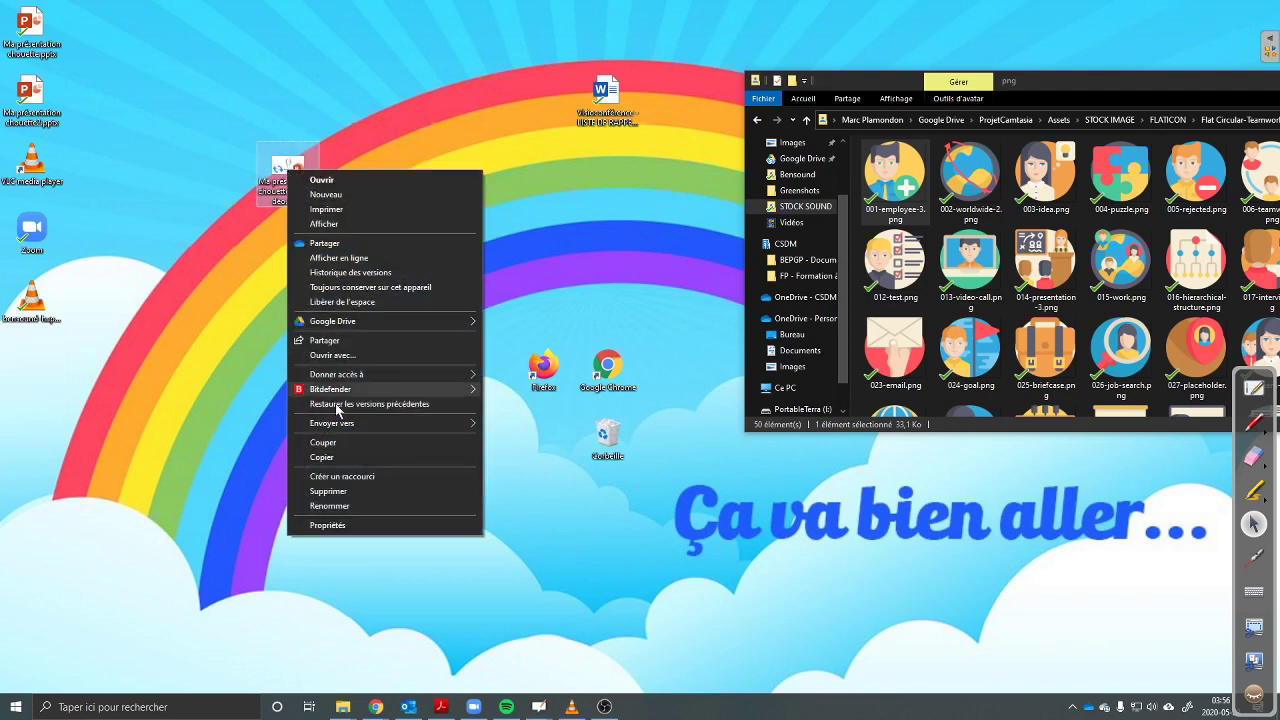
pyautogui.click(347, 523)
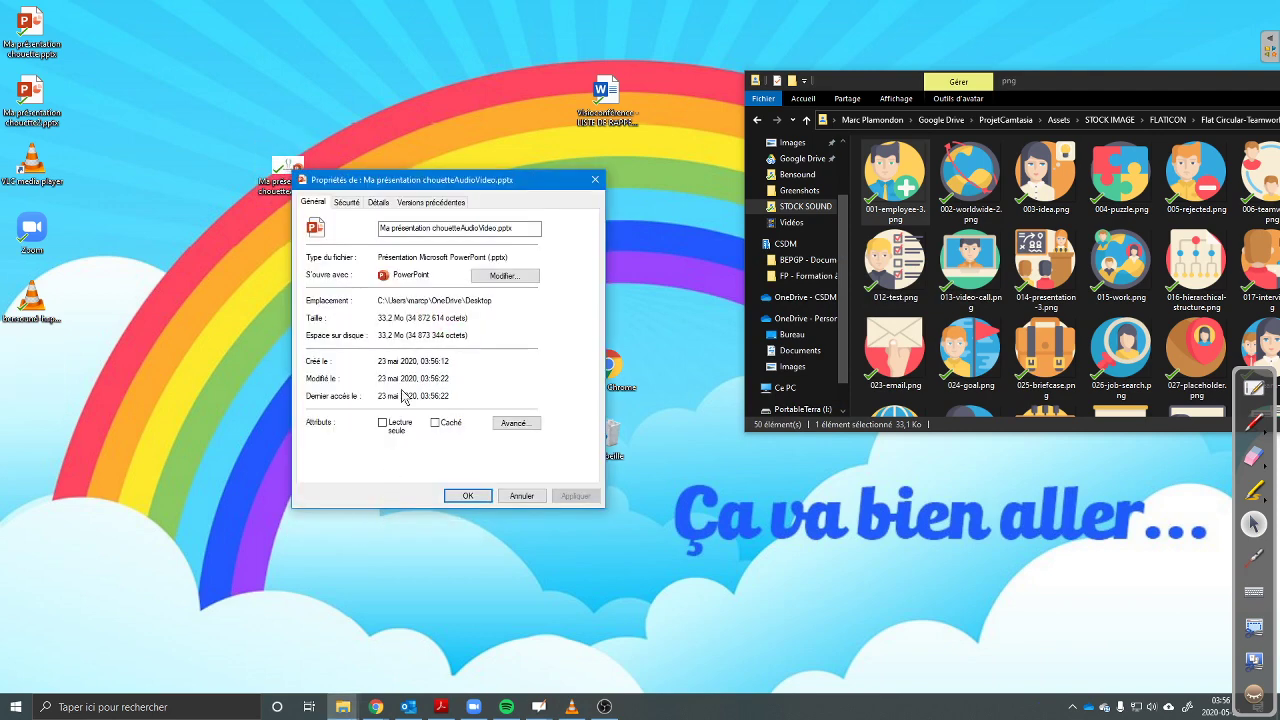
pyautogui.moveTo(378, 318); pyautogui.dragTo(405, 319)
pyautogui.click(121, 196)
# Step: Compare the chouette2 presentation's size beside AudioVideo, then close both Properties dialogs
pyautogui.moveTo(42, 110); pyautogui.dragTo(292, 100)
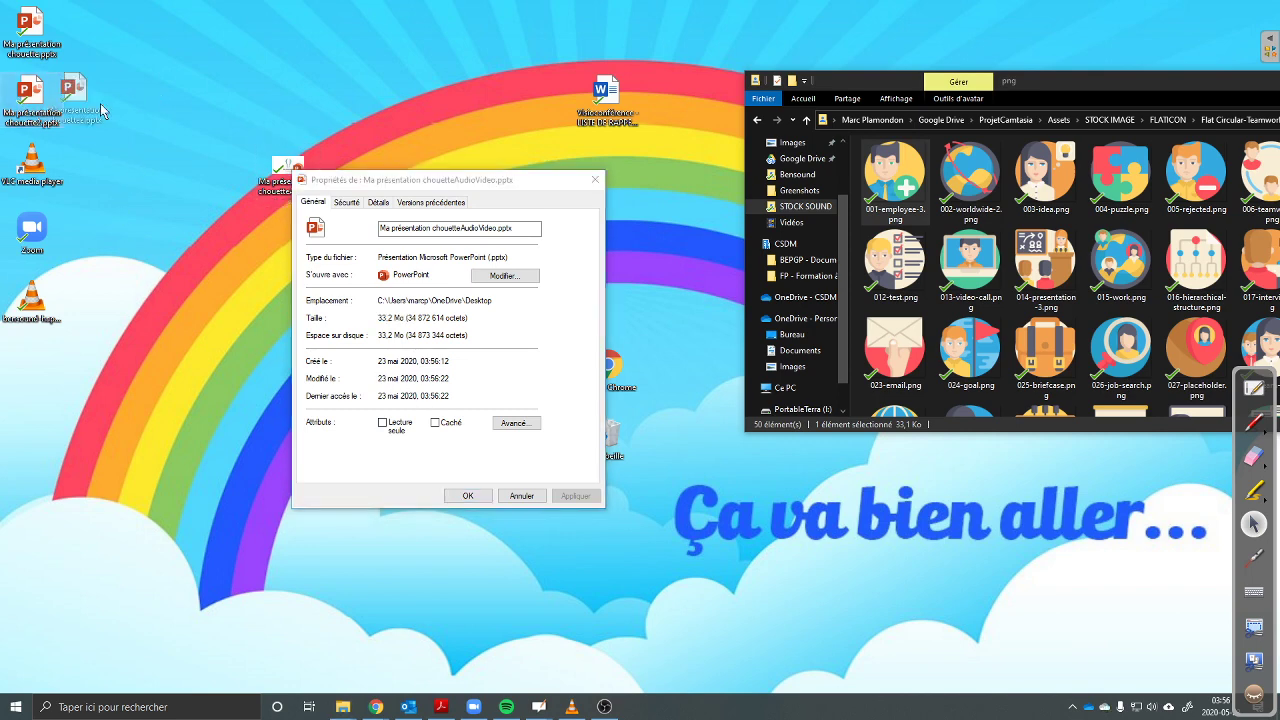
pyautogui.rightClick(289, 96)
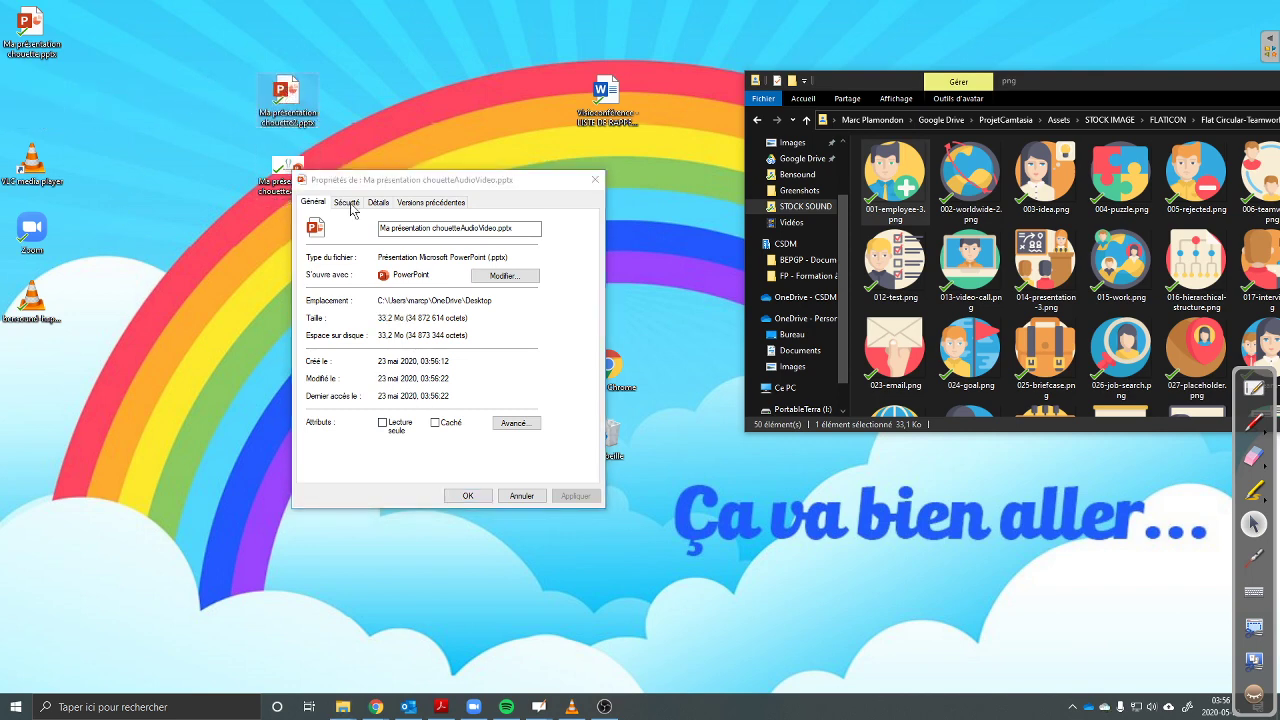
pyautogui.click(352, 452)
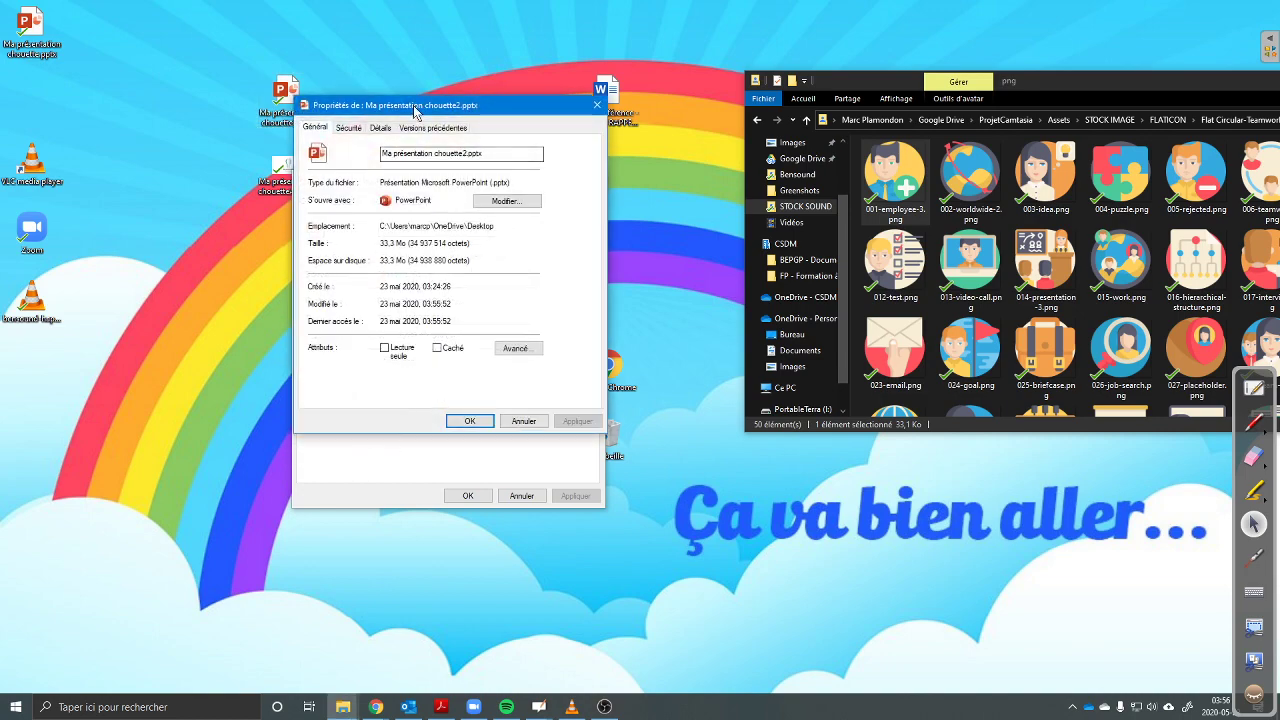
pyautogui.moveTo(410, 112)
pyautogui.mouseDown()
pyautogui.moveTo(660, 312)
pyautogui.moveTo(684, 212)
pyautogui.mouseUp()
pyautogui.click(869, 208)
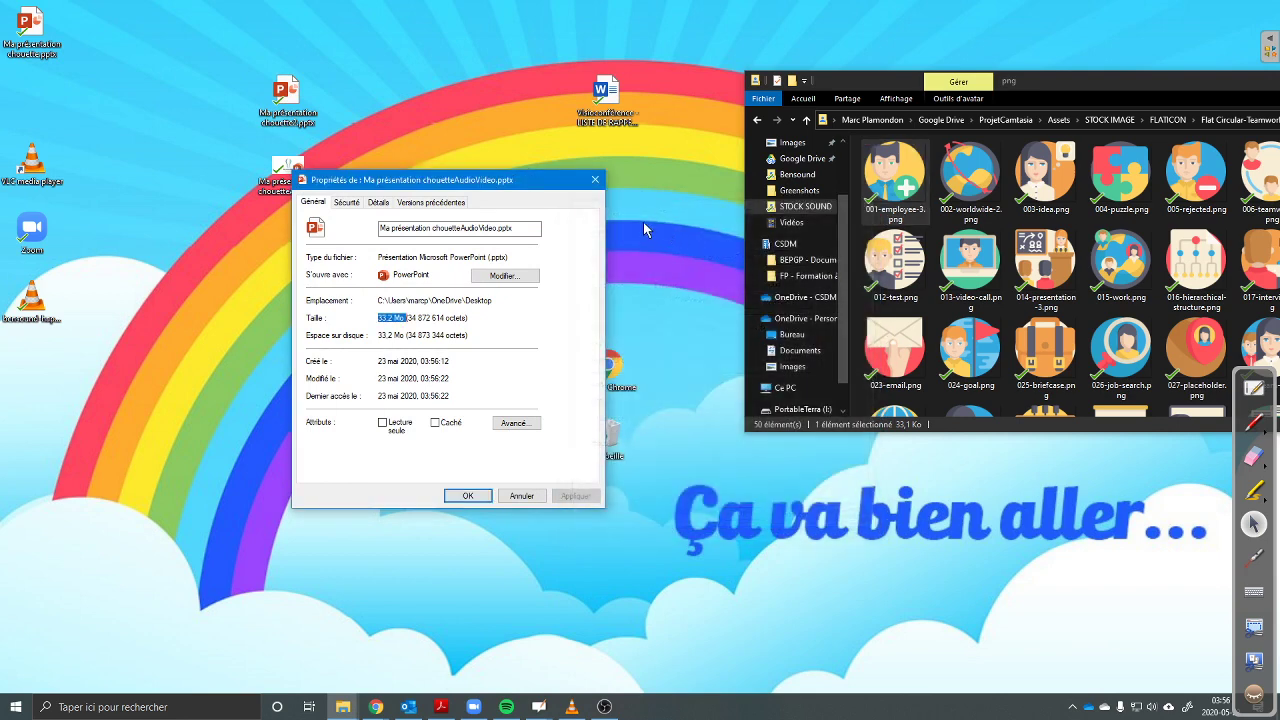
pyautogui.click(596, 182)
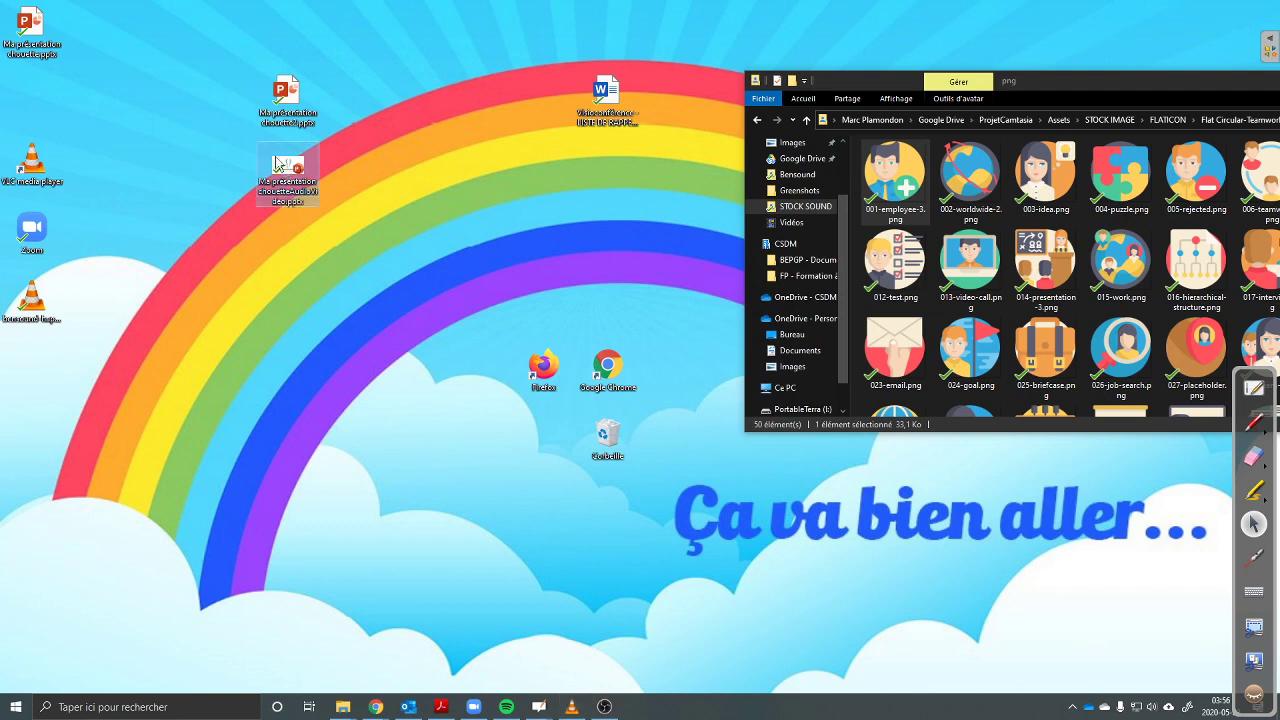
# Step: Check chouette.pptx's 4,12 Mo size, then open Ma présentation chouetteAudioVideo.pptx
pyautogui.rightClick(31, 25)
pyautogui.click(75, 378)
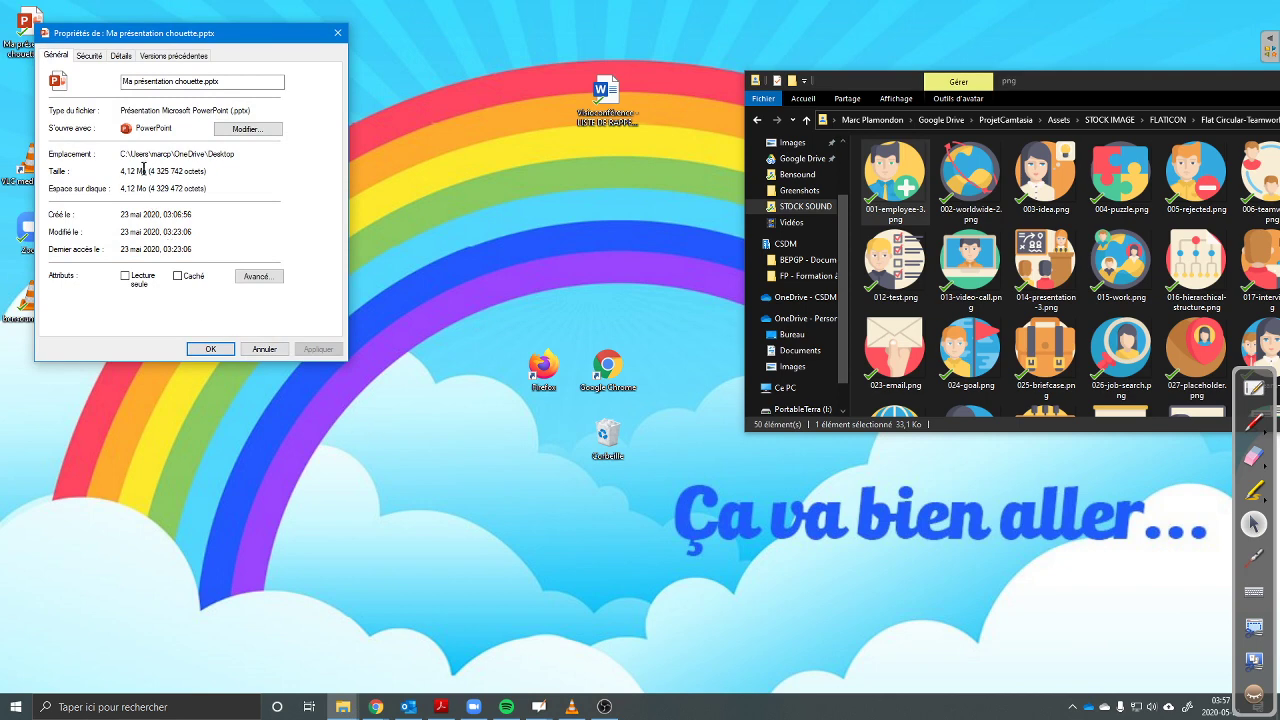
pyautogui.moveTo(143, 168); pyautogui.dragTo(120, 168)
pyautogui.click(341, 35)
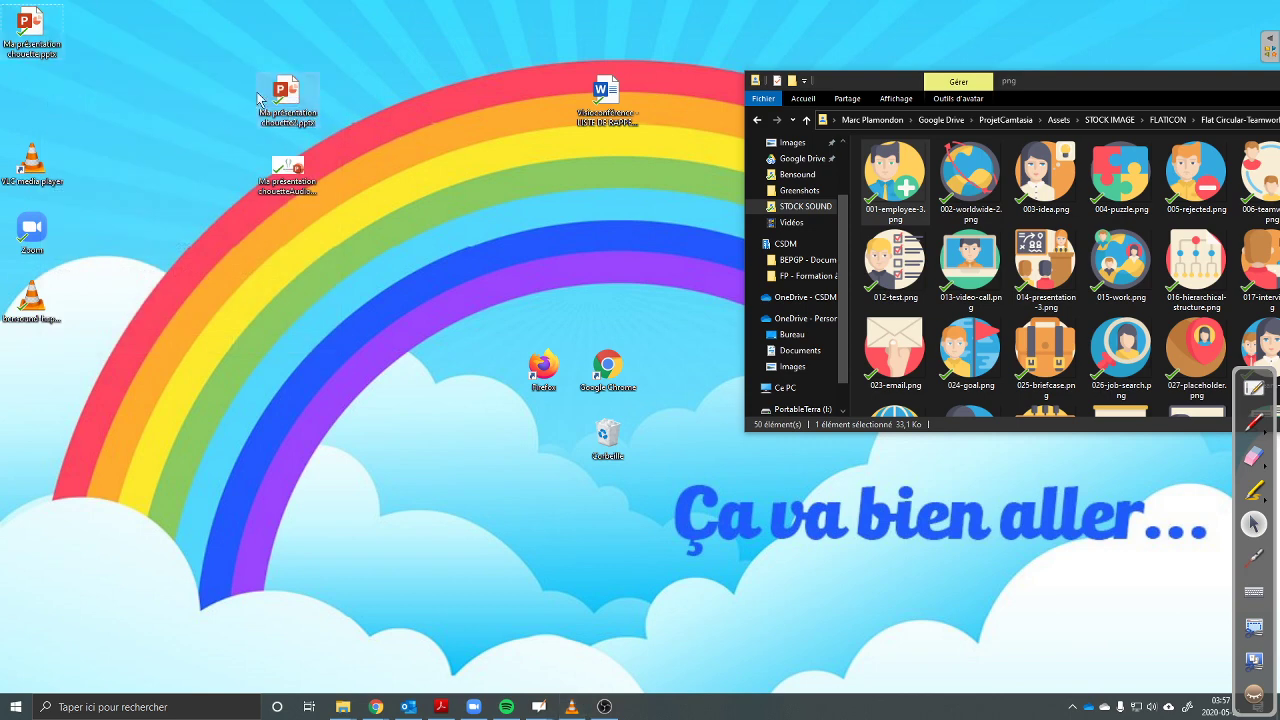
pyautogui.moveTo(257, 97); pyautogui.dragTo(20, 100)
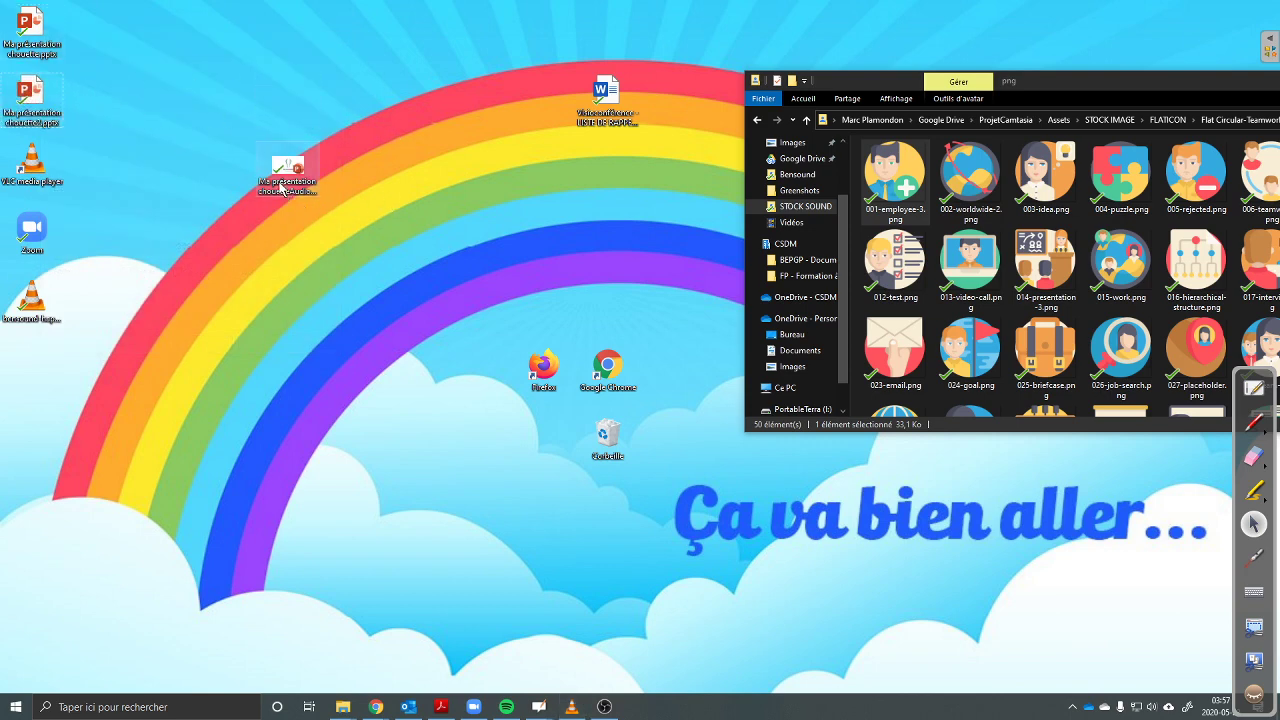
pyautogui.click(284, 187)
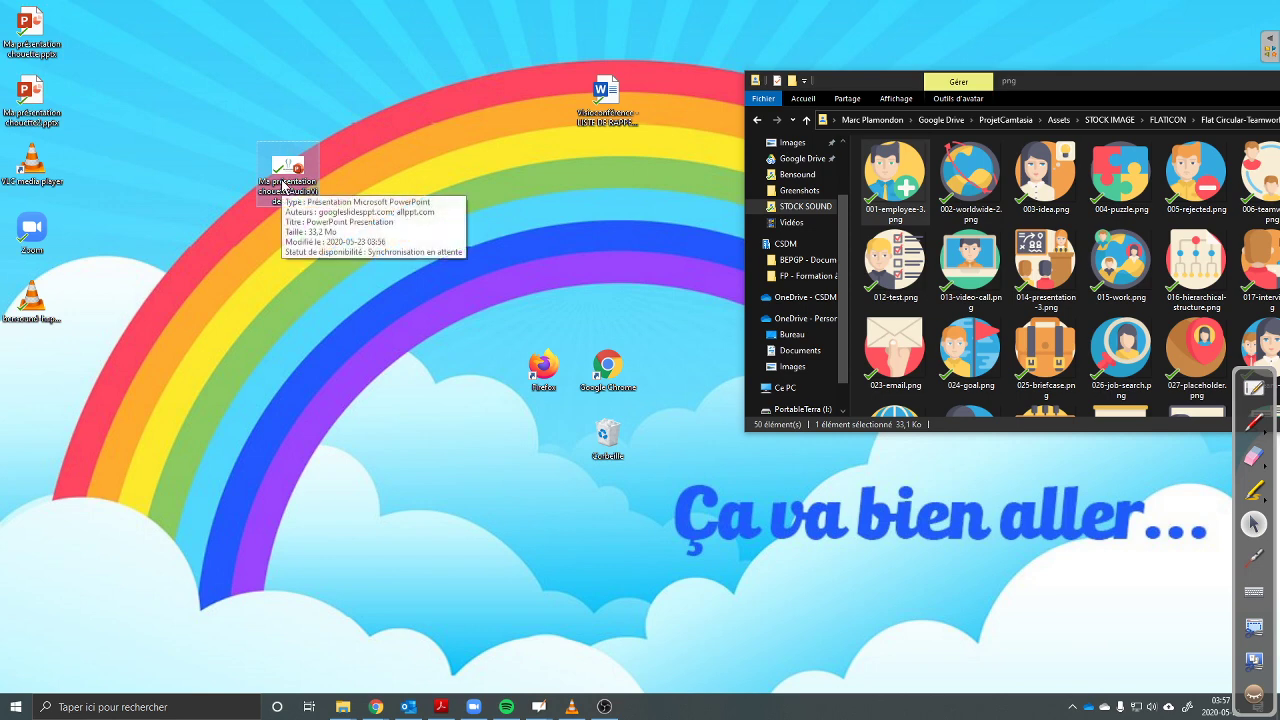
pyautogui.doubleClick(284, 185)
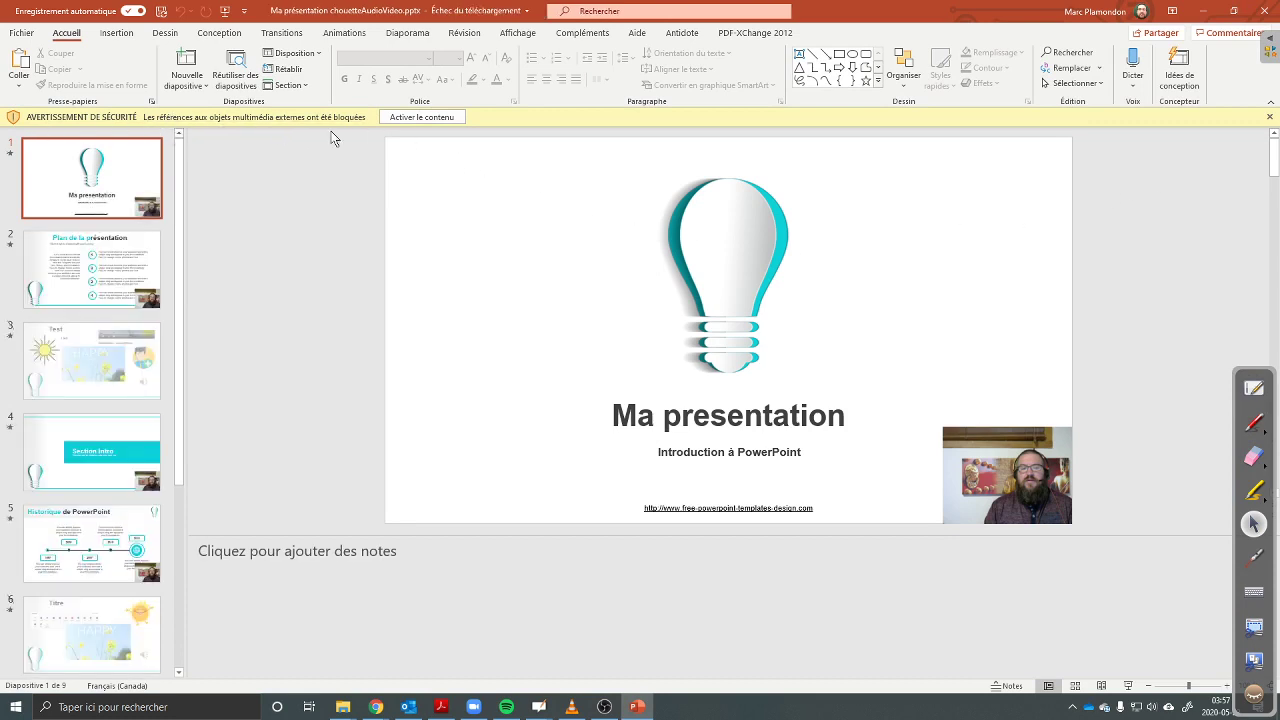
# Step: Enable the blocked media, trust the document, and set presenting to the primary monitor
pyautogui.click(420, 117)
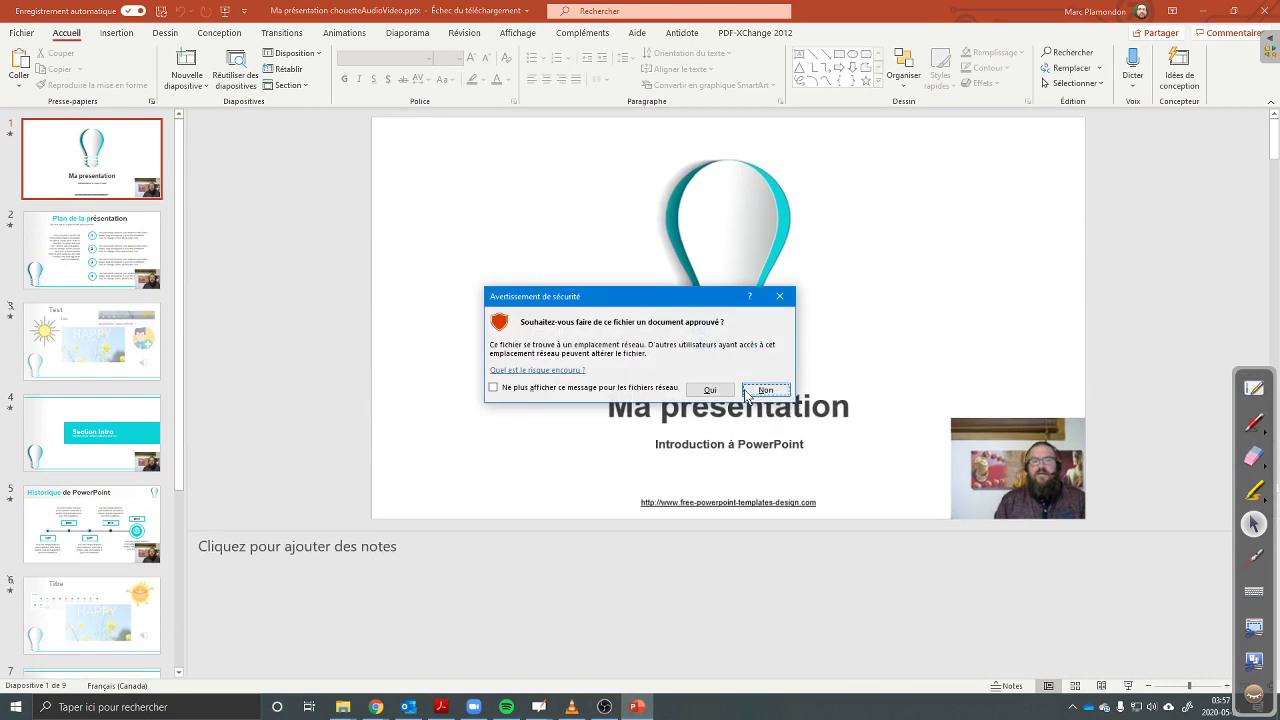
pyautogui.click(709, 390)
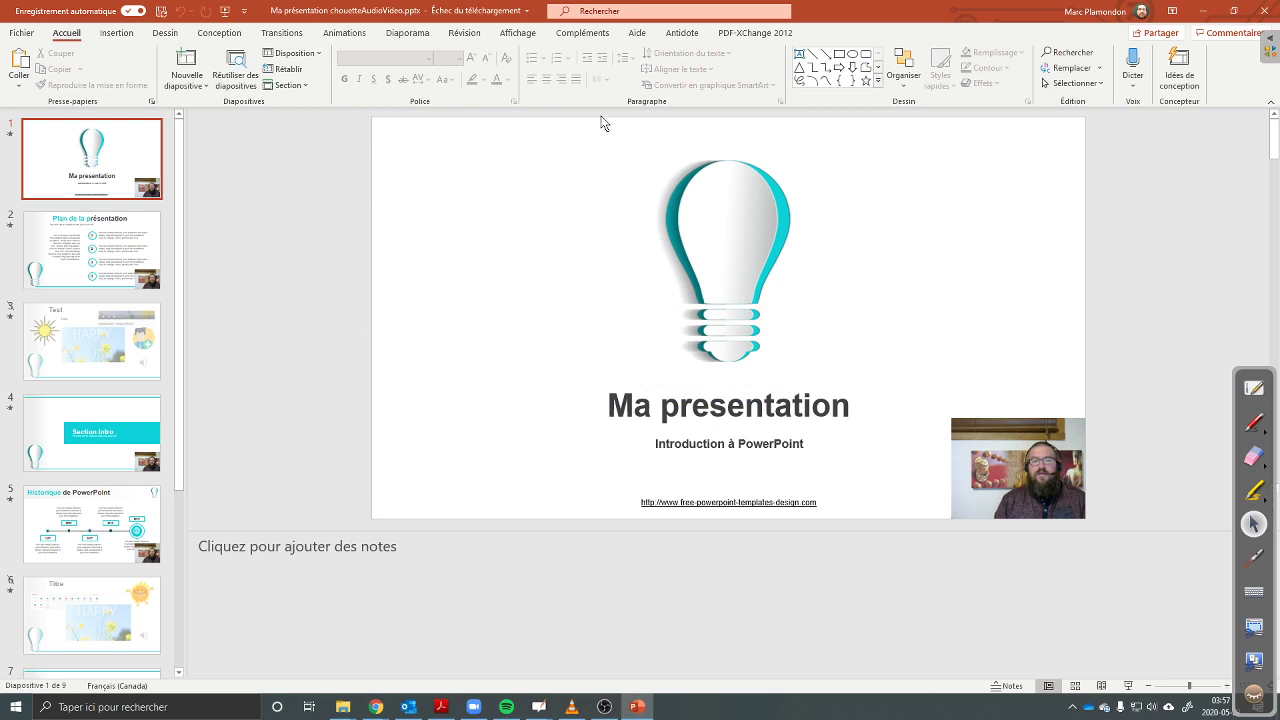
pyautogui.click(1127, 687)
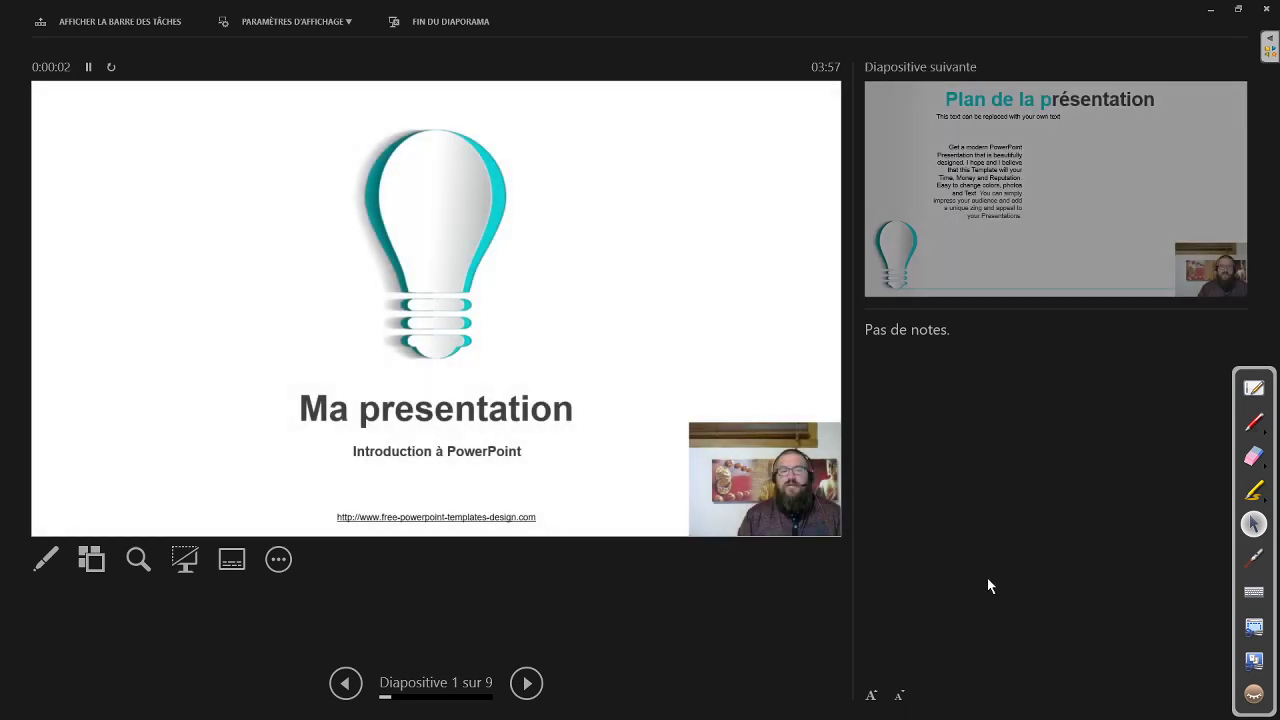
pyautogui.press('Escape')
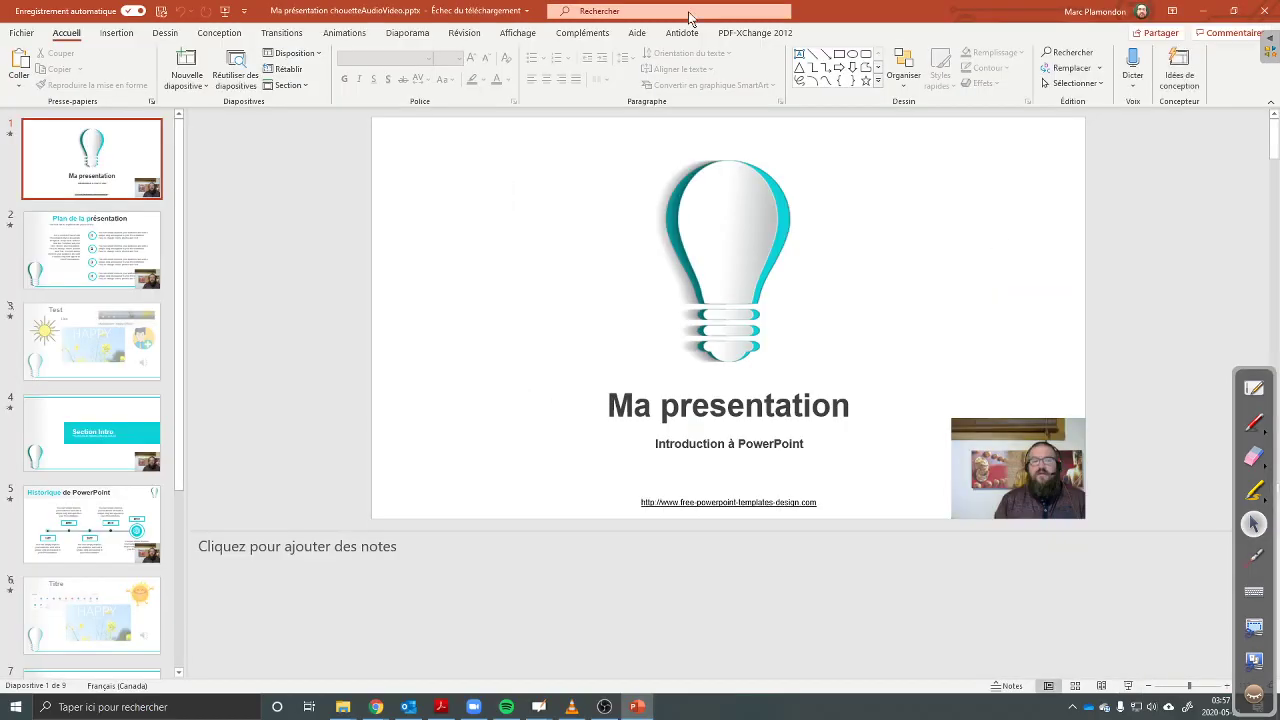
pyautogui.click(408, 33)
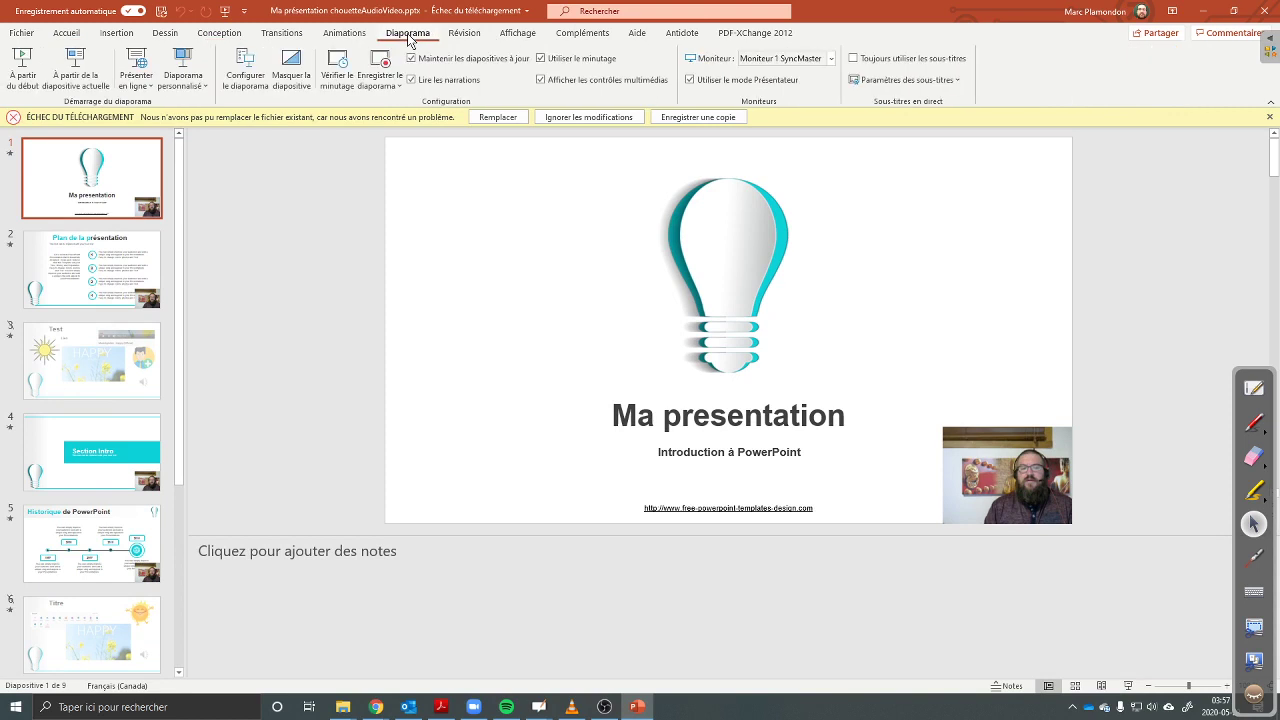
pyautogui.click(792, 62)
pyautogui.click(787, 89)
# Step: Present the slideshow through Plan, Section Intro and Historique to slide 7, then end it
pyautogui.click(136, 60)
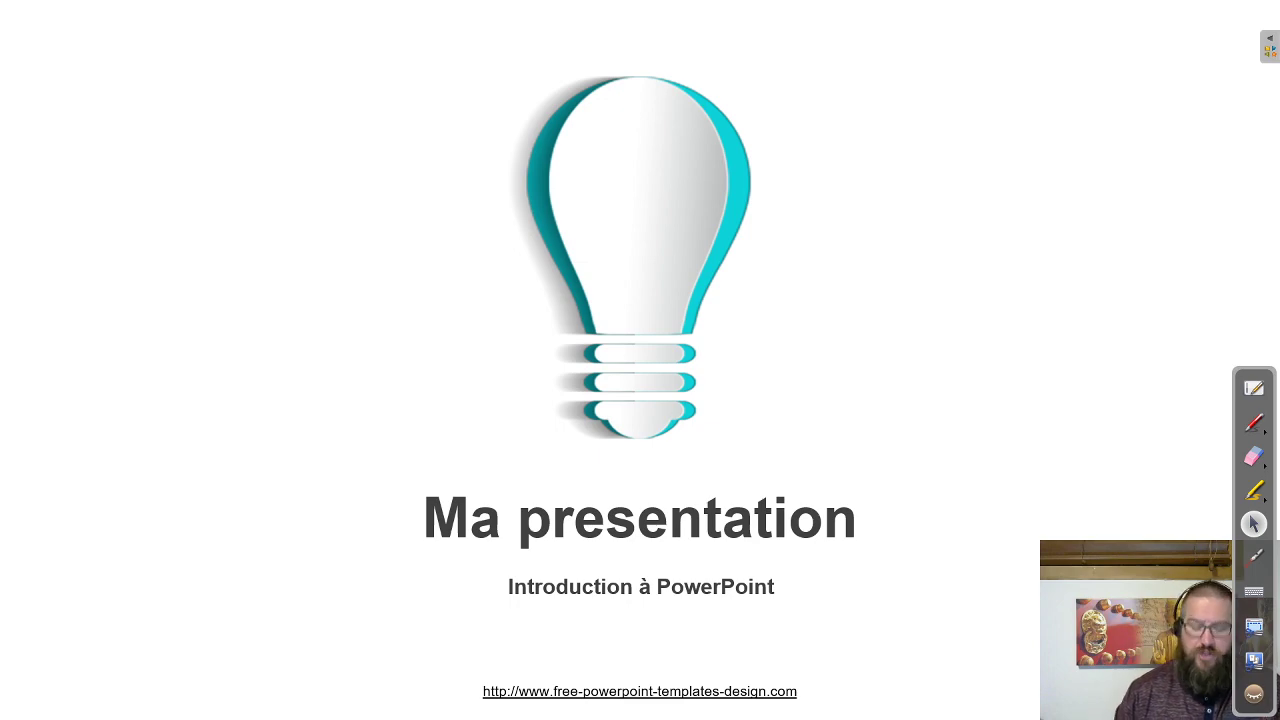
pyautogui.press('Right')
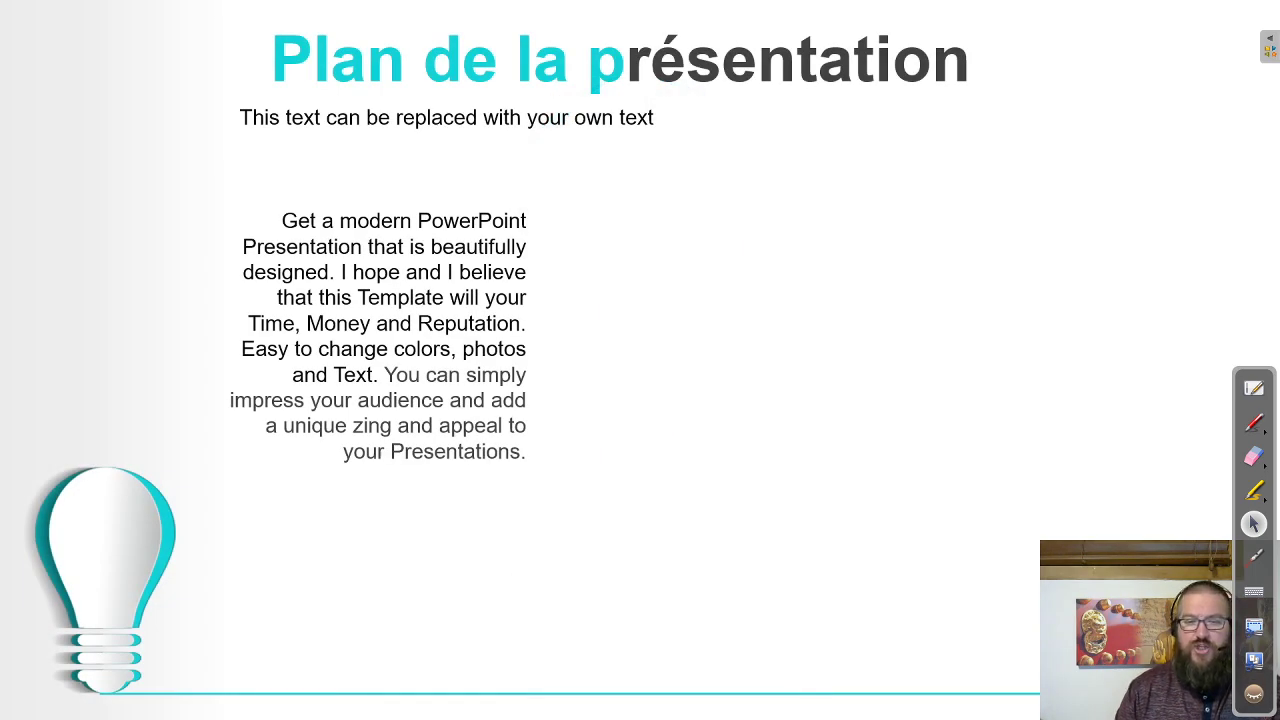
pyautogui.press('Right')
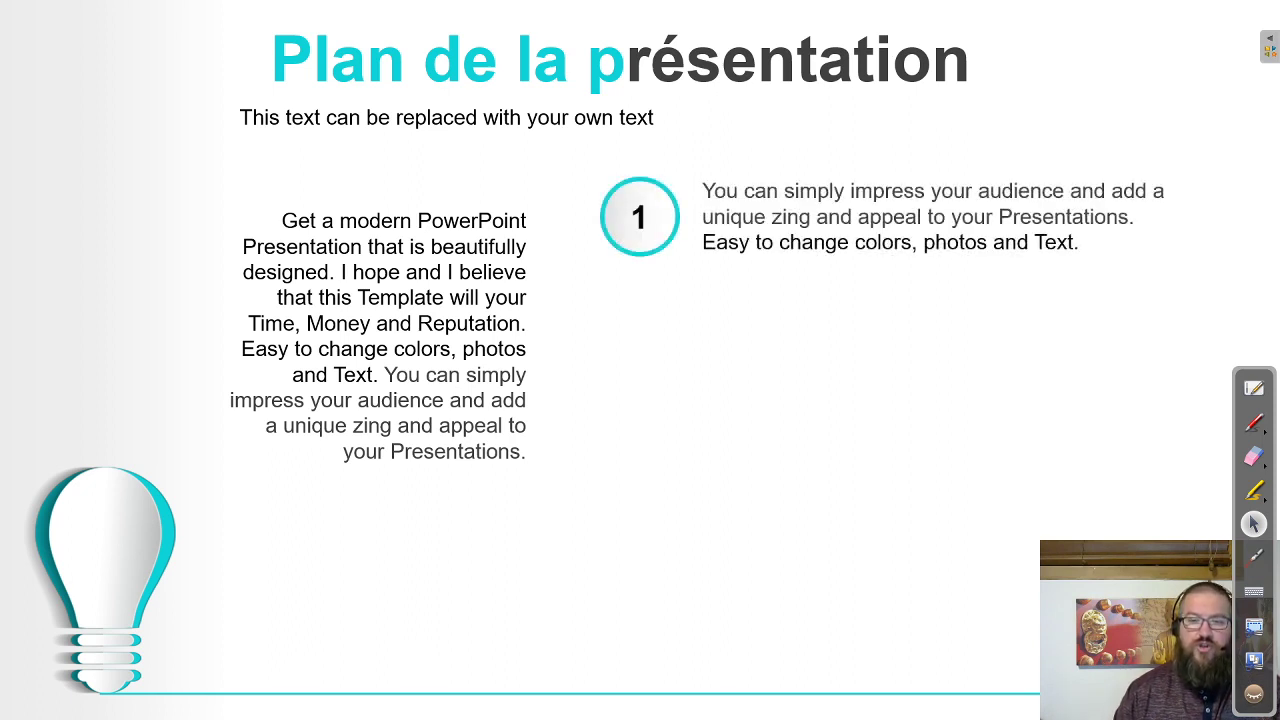
pyautogui.press('Right')
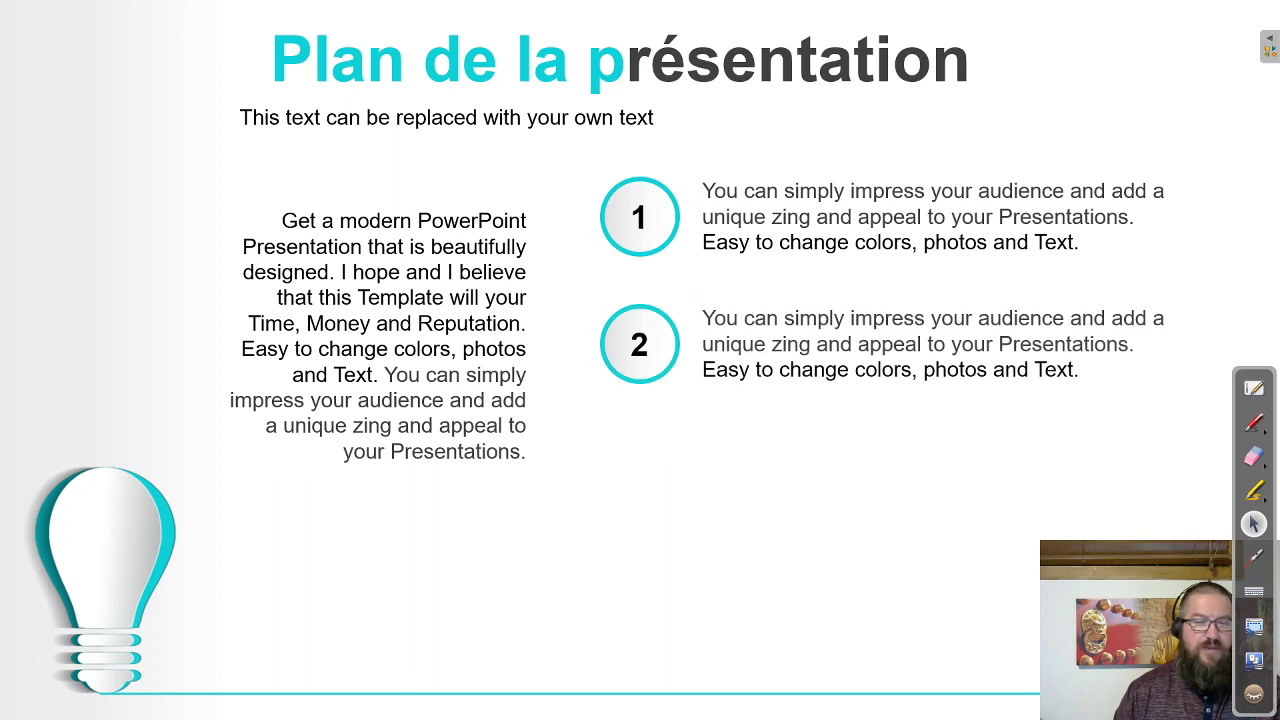
pyautogui.press('Right')
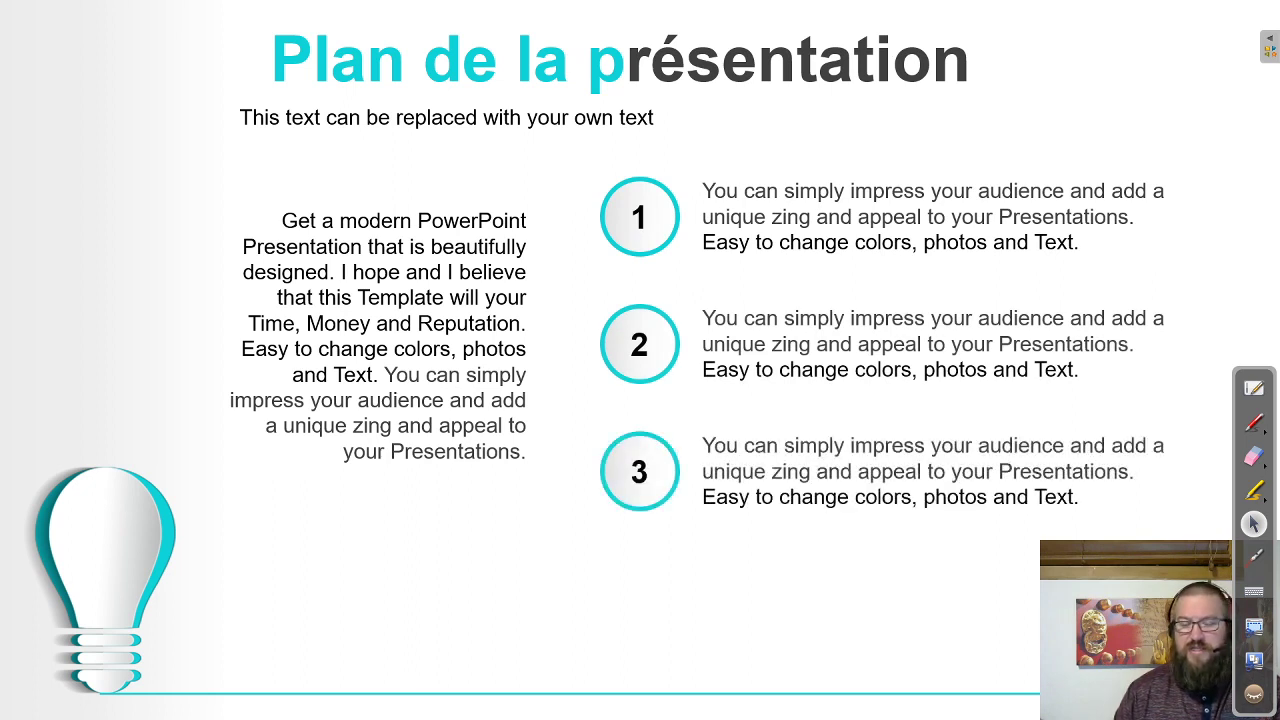
pyautogui.press('Right')
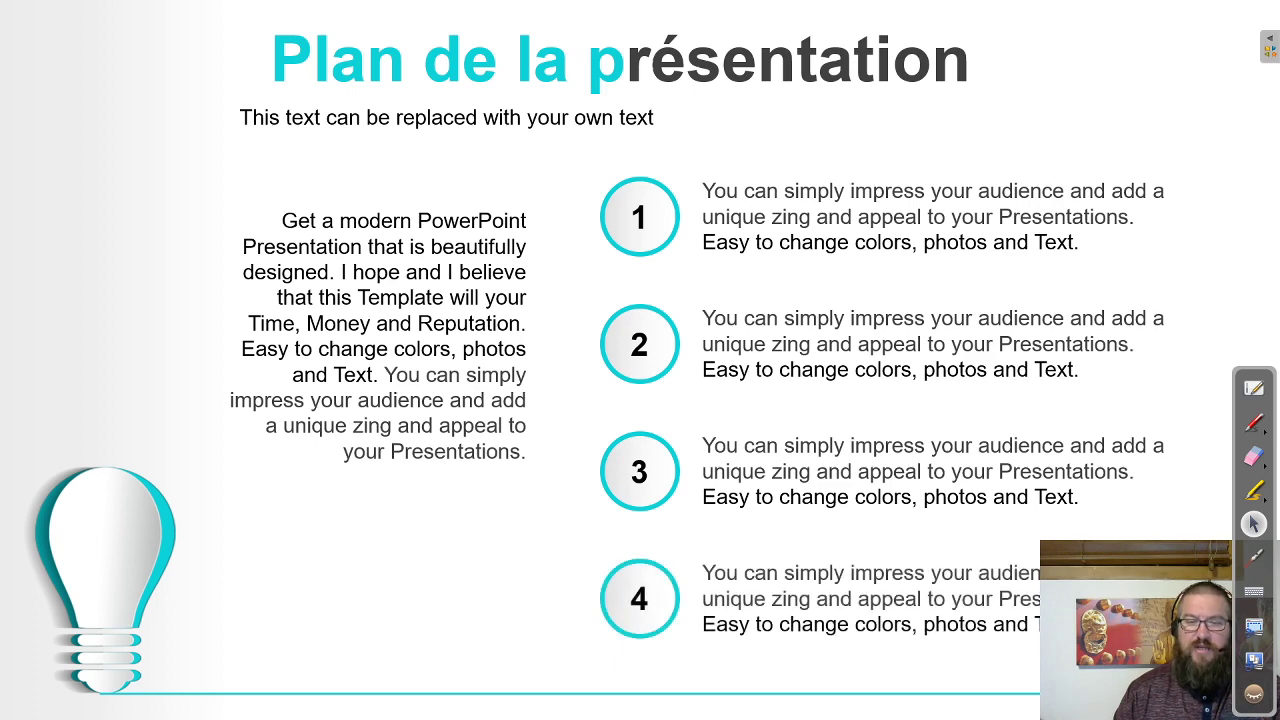
pyautogui.press('Right')
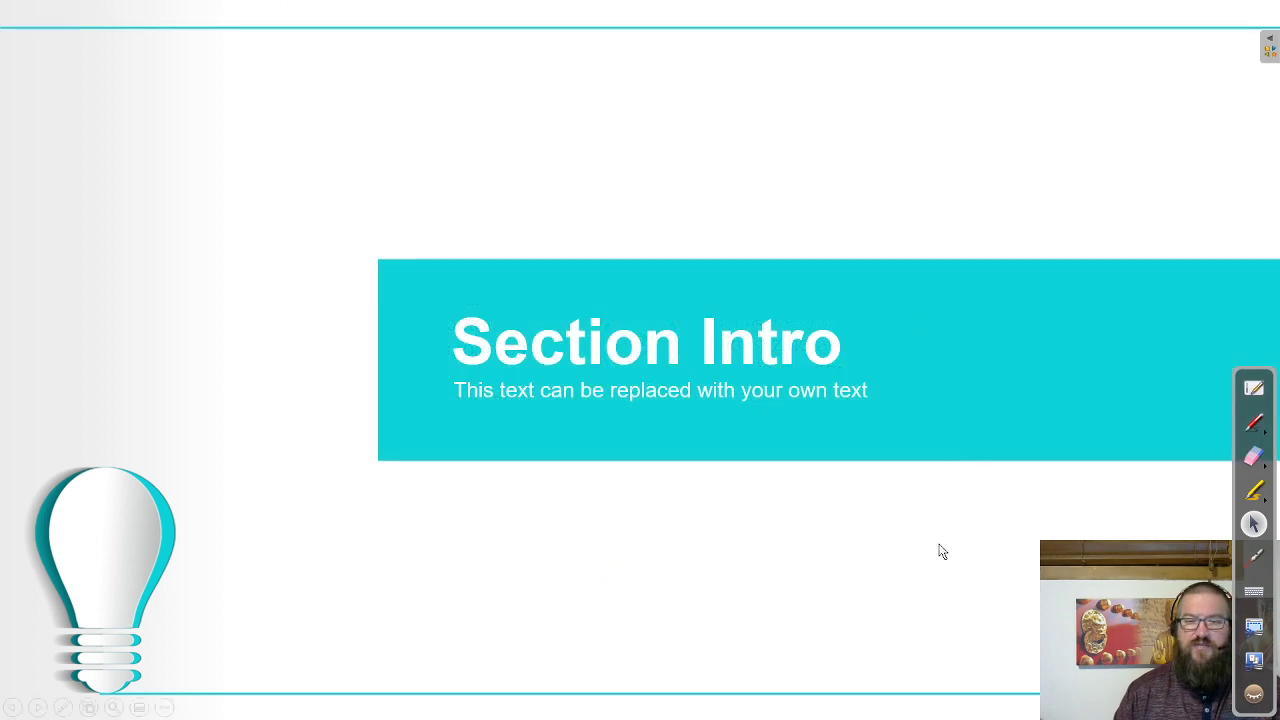
pyautogui.press('Right')
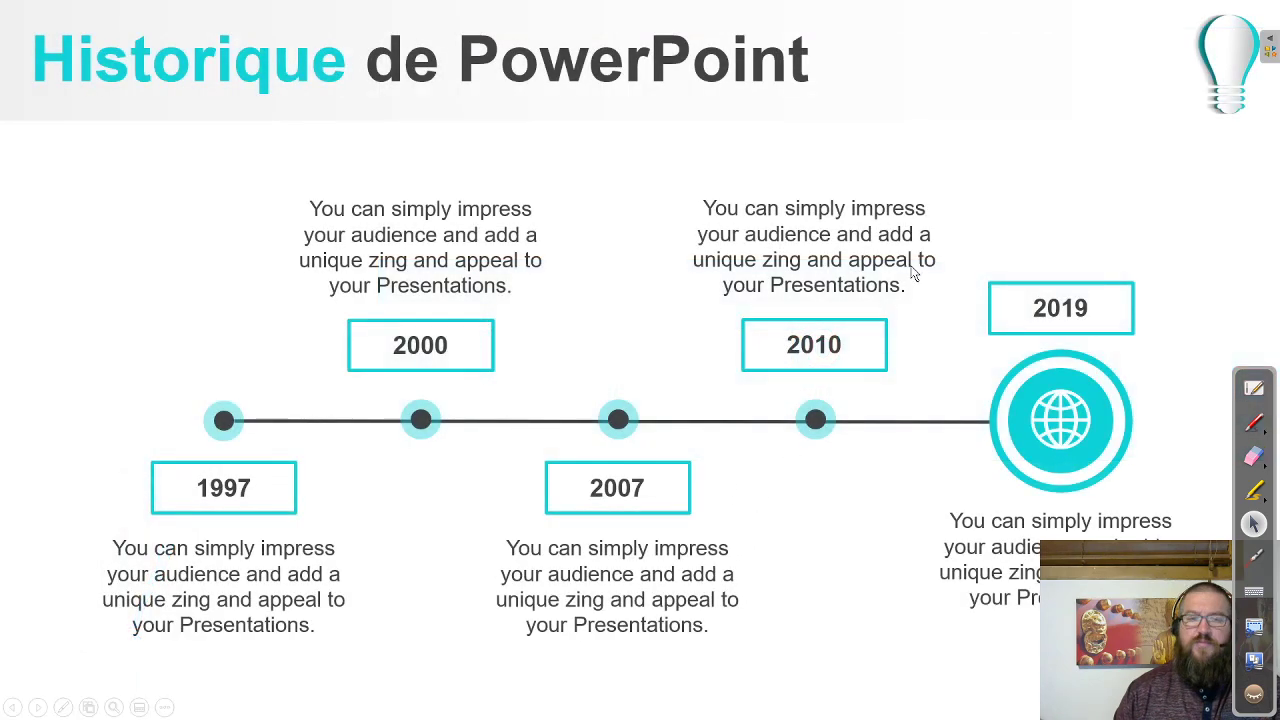
pyautogui.press('Right')
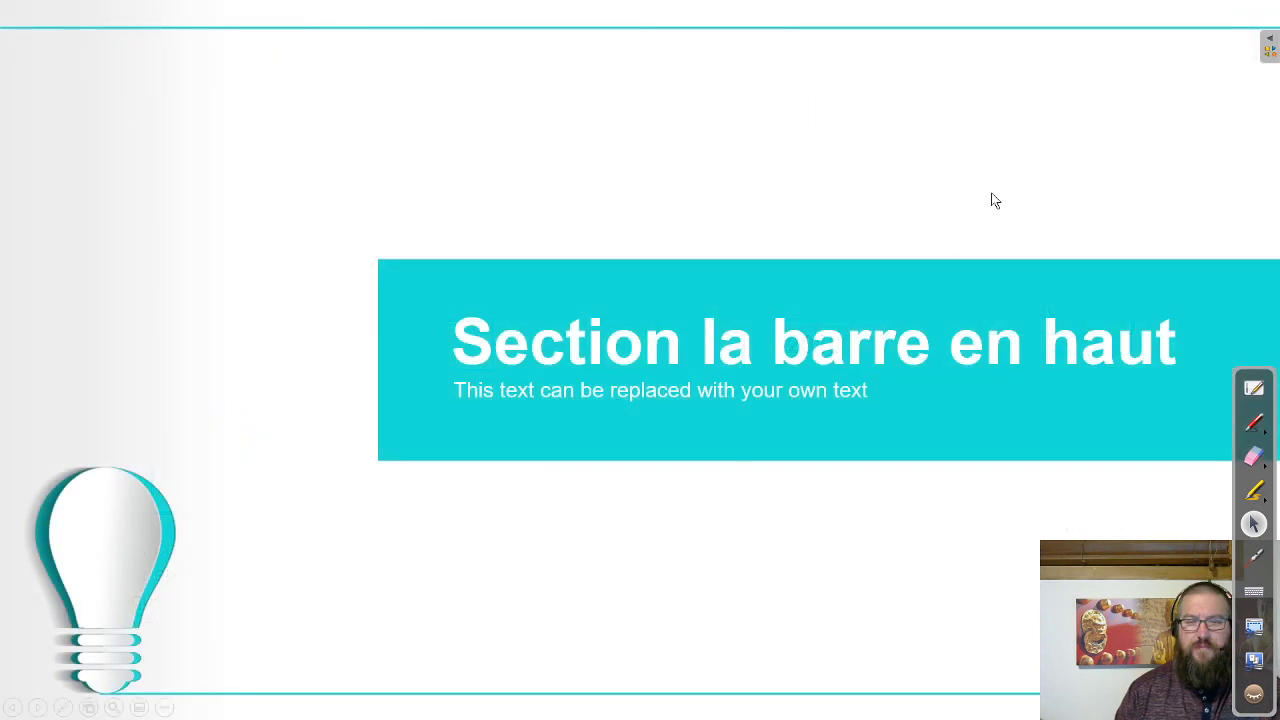
pyautogui.press('Escape')
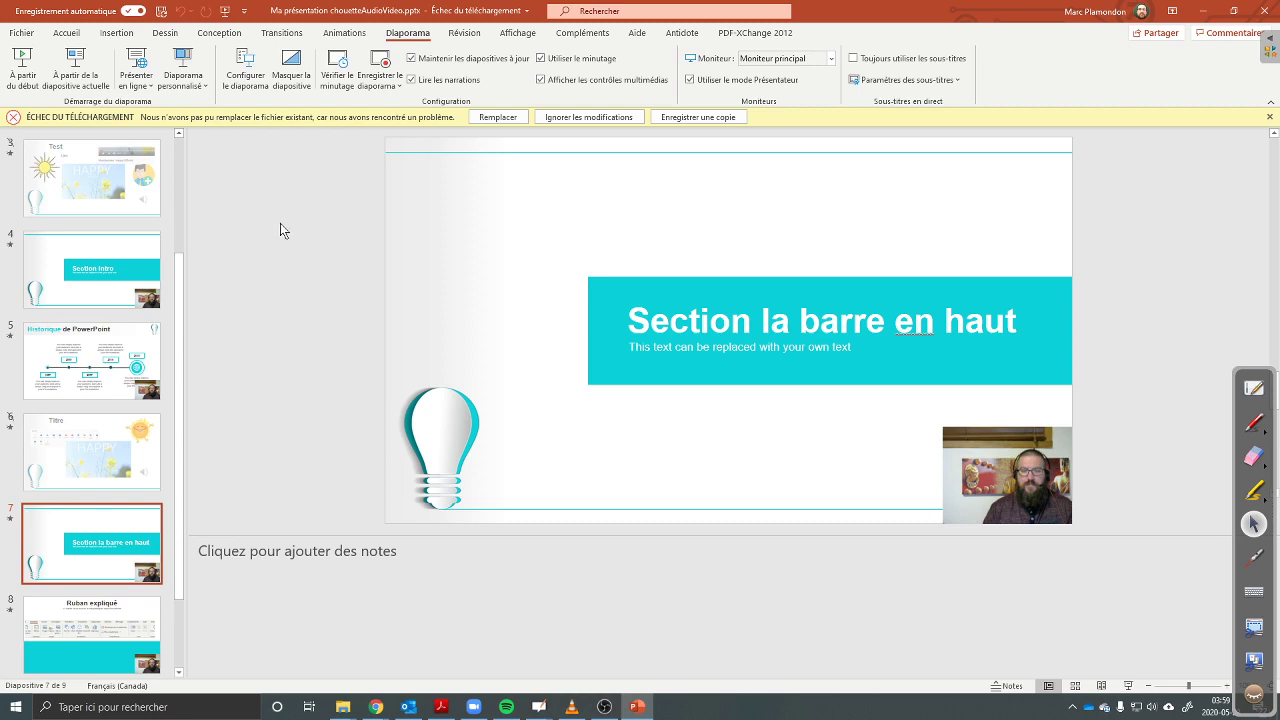
# Step: Save a copy of Ma présentation chouetteAudioVideo in Diaporama PowerPoint (*.ppsx) format on the OneDrive Desktop
pyautogui.click(21, 33)
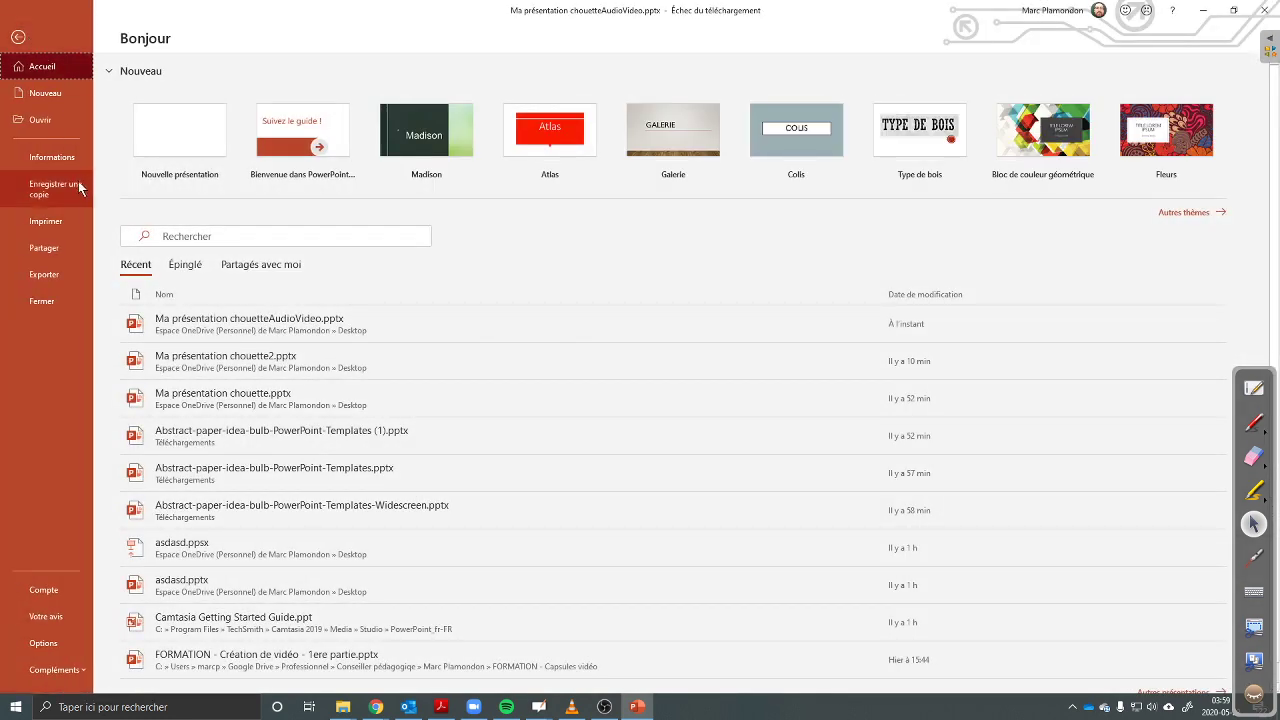
pyautogui.click(67, 189)
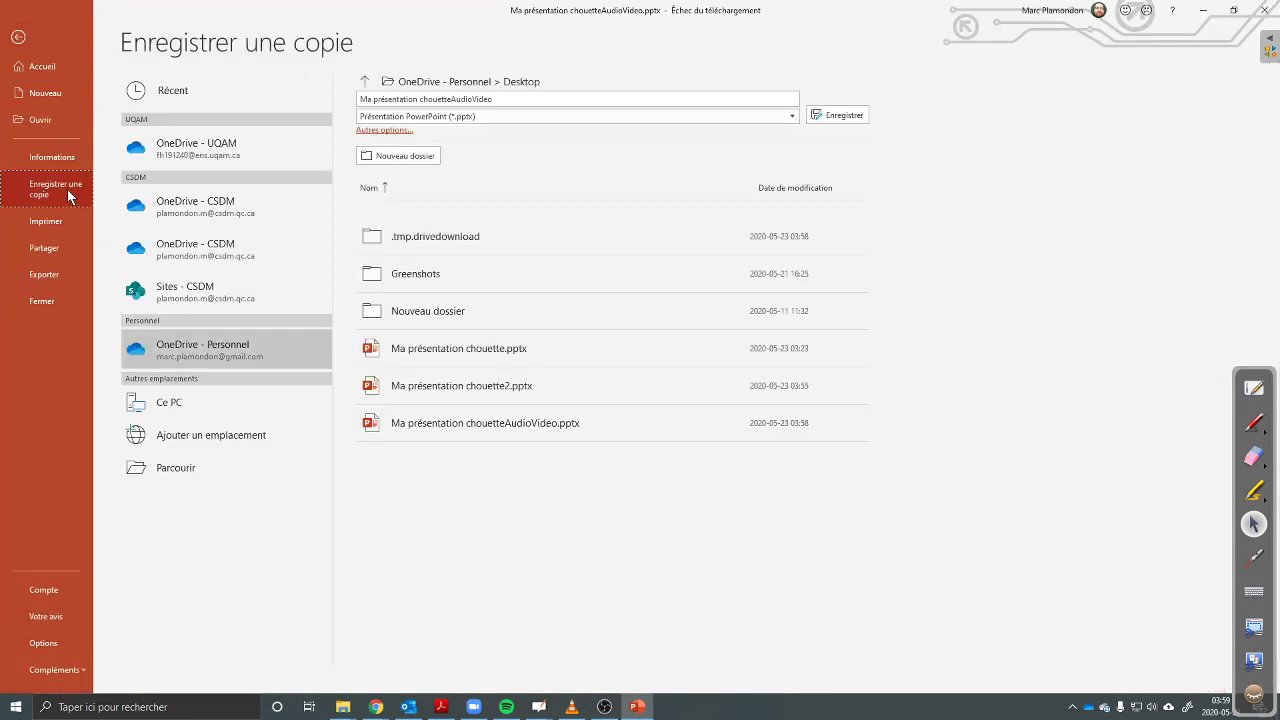
pyautogui.click(462, 118)
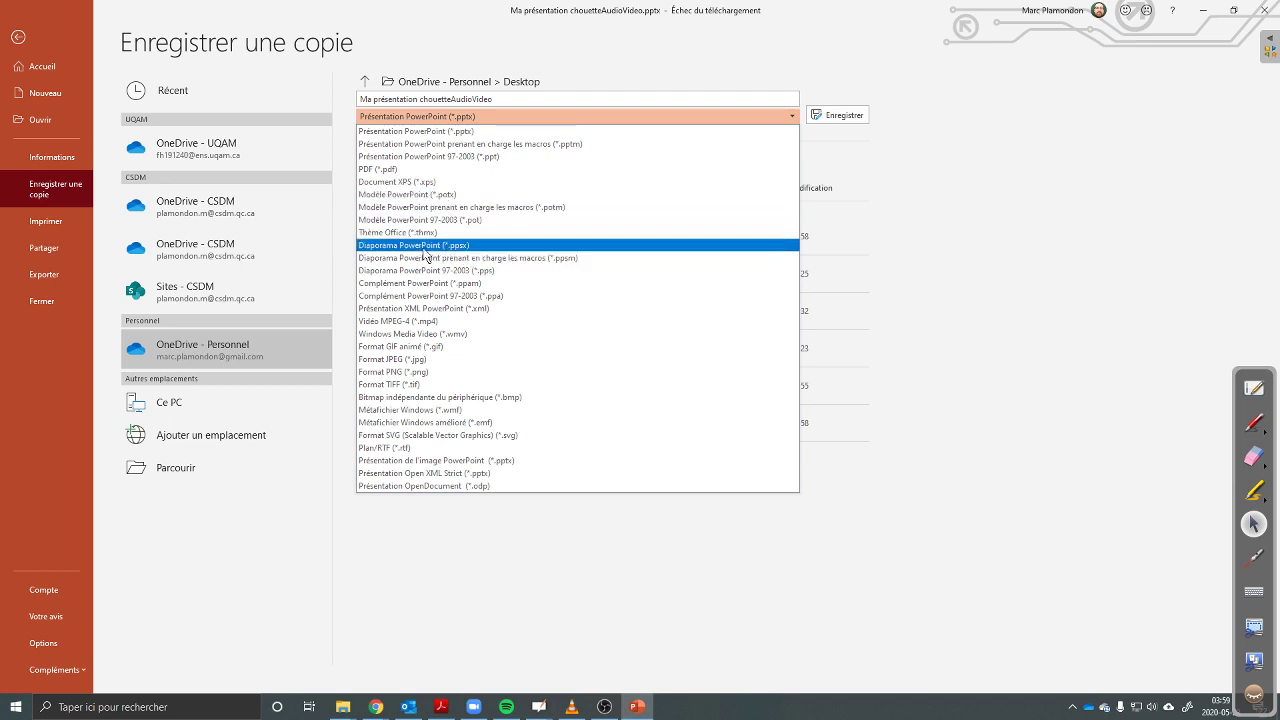
pyautogui.click(463, 246)
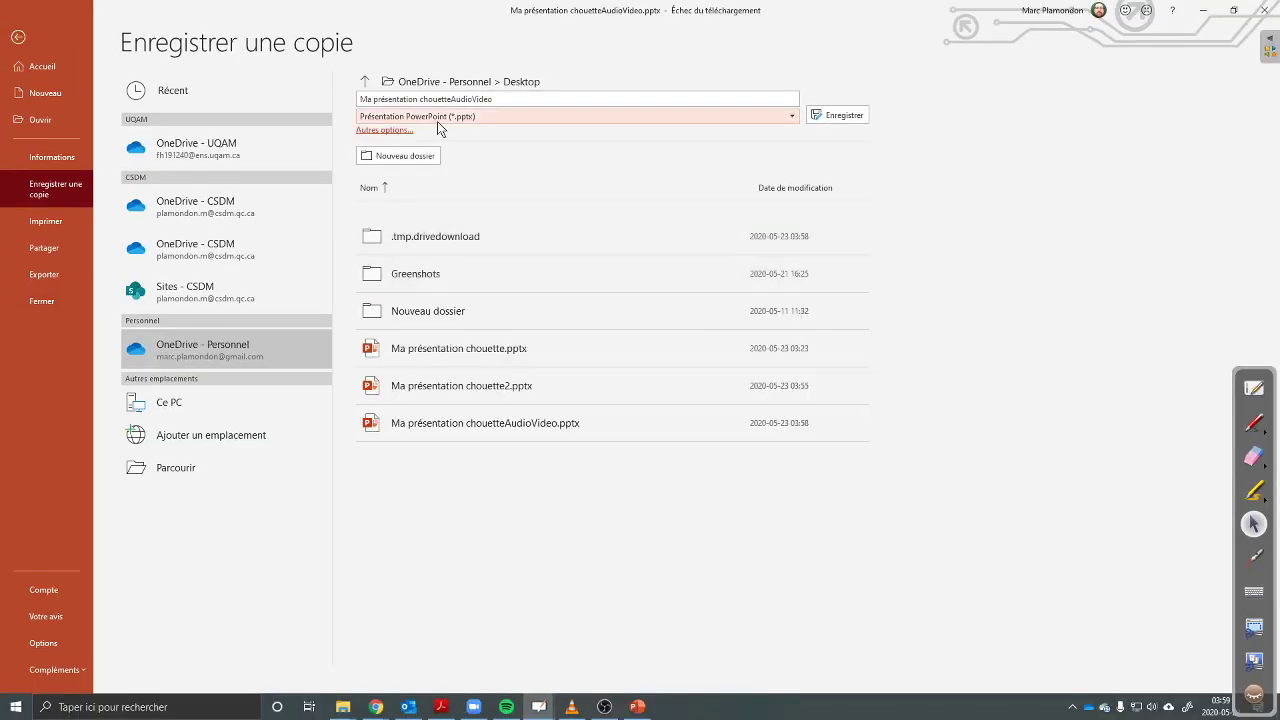
pyautogui.click(438, 118)
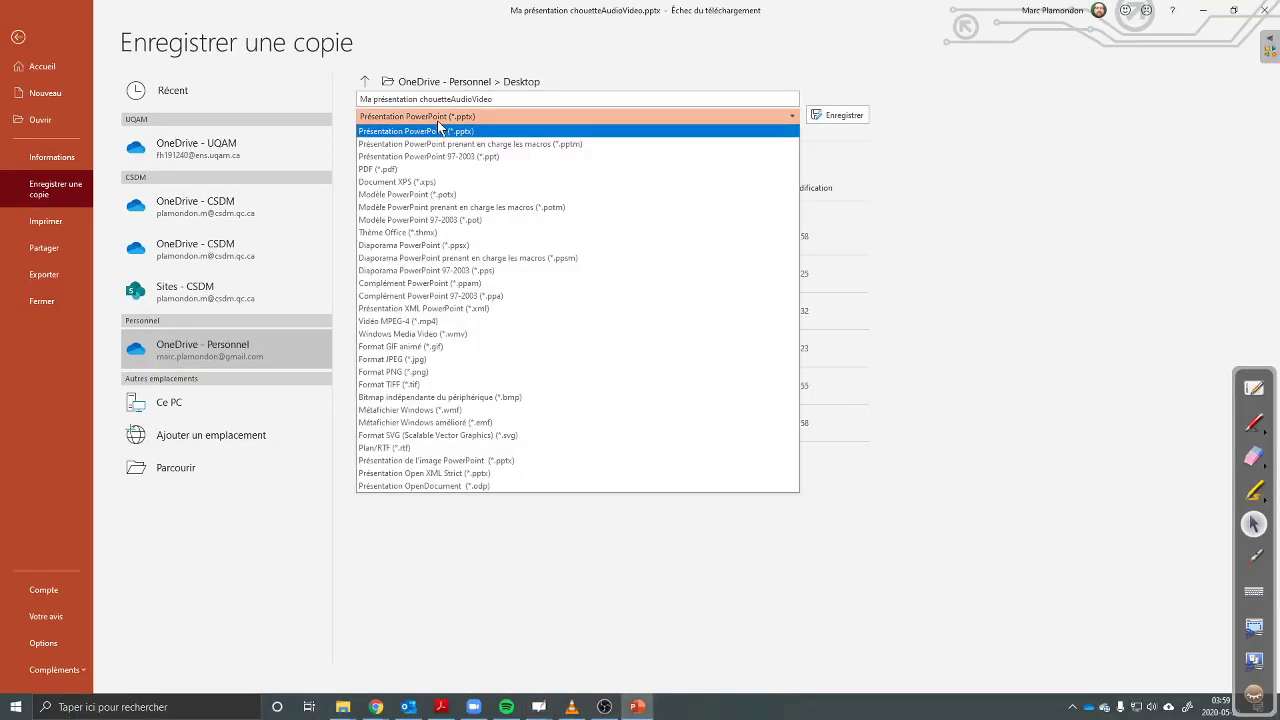
pyautogui.click(449, 246)
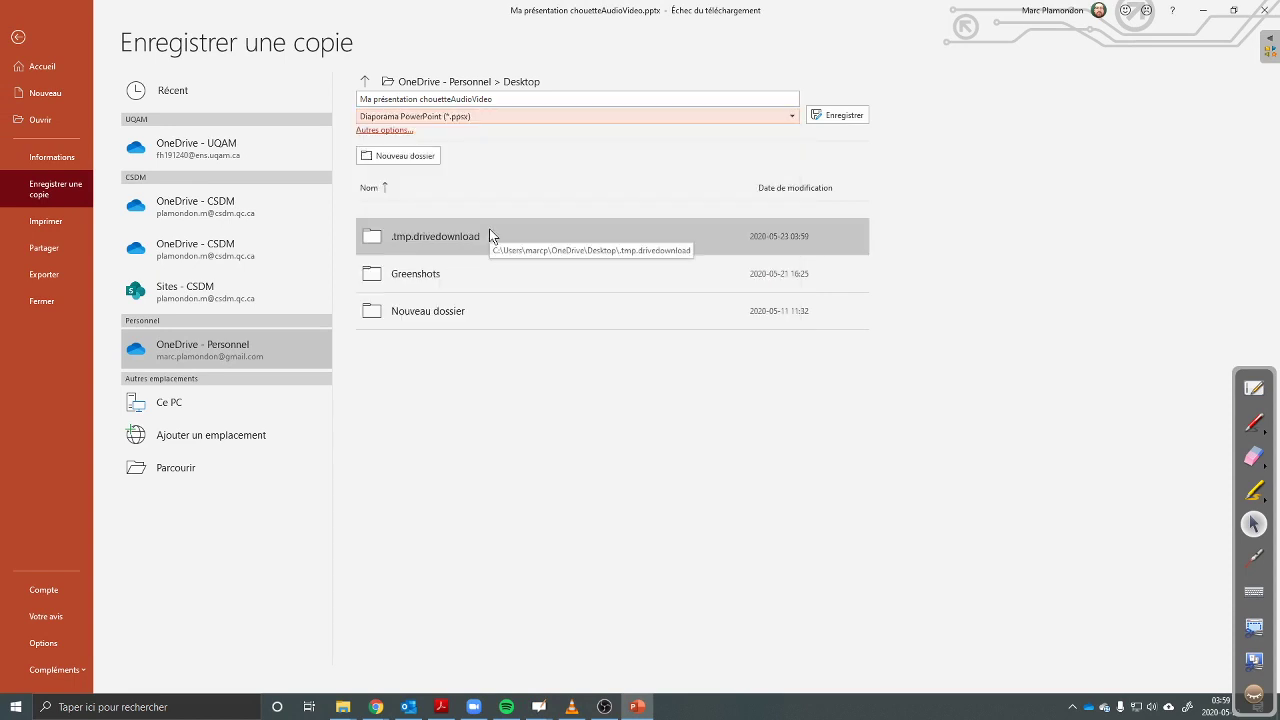
pyautogui.click(829, 116)
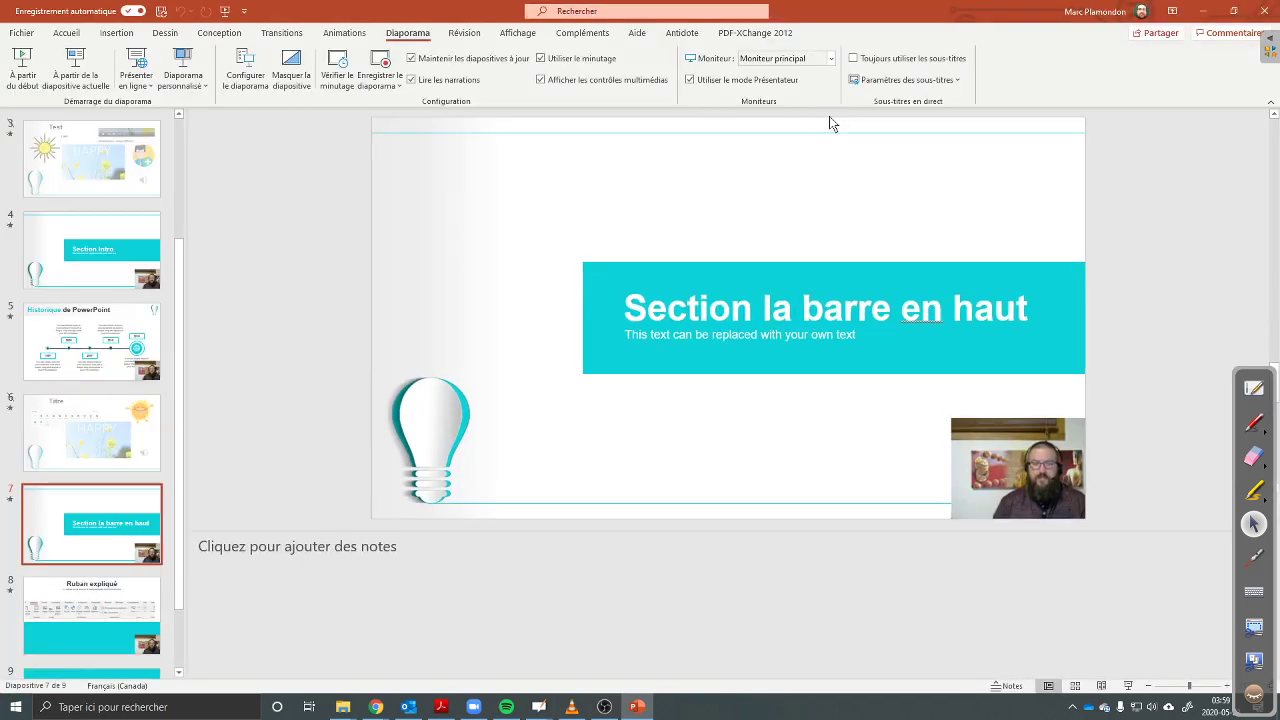
# Step: Close PowerPoint and place the new .ppsx file beside the other presentation on the desktop
pyautogui.click(1270, 11)
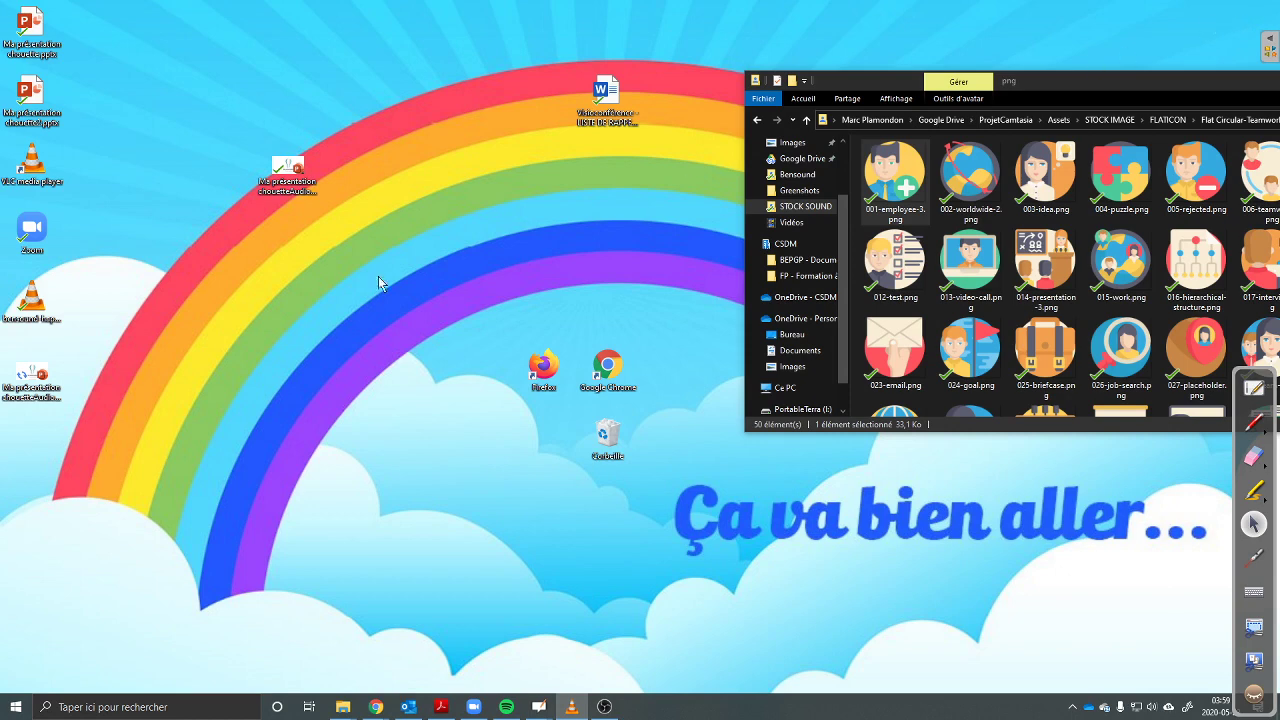
pyautogui.moveTo(37, 385); pyautogui.dragTo(420, 182)
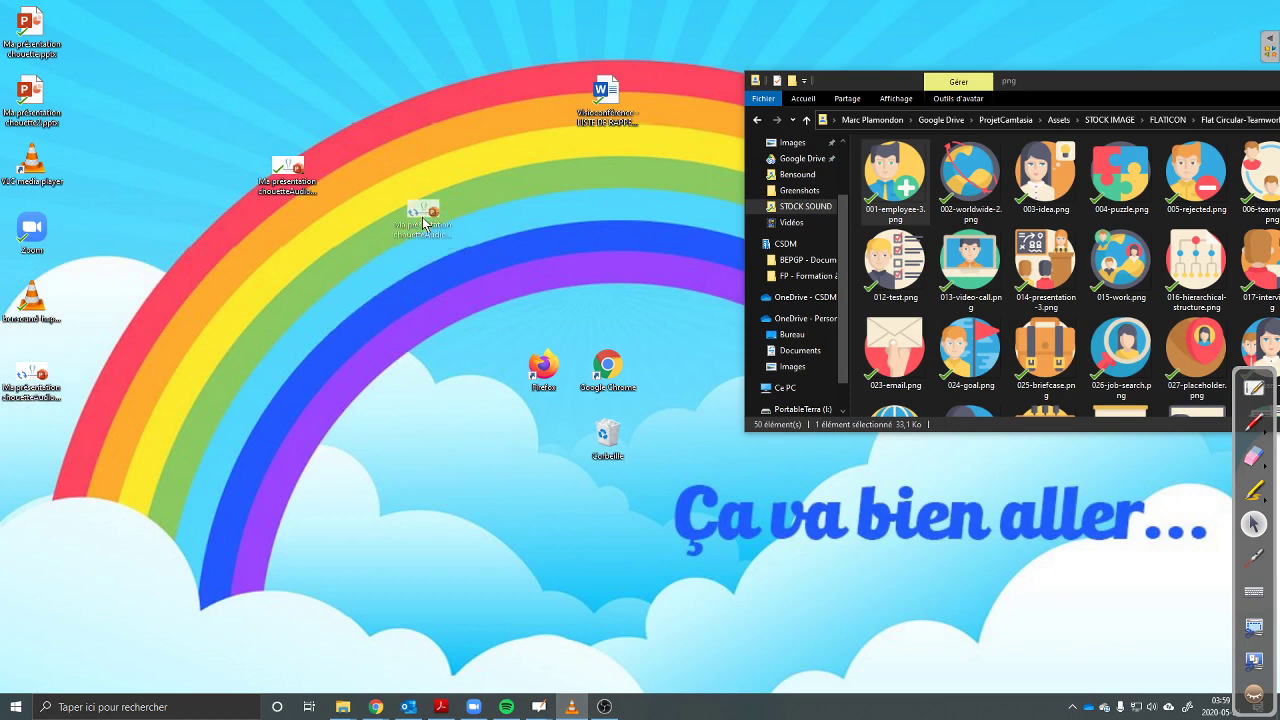
pyautogui.moveTo(370, 118); pyautogui.dragTo(508, 246)
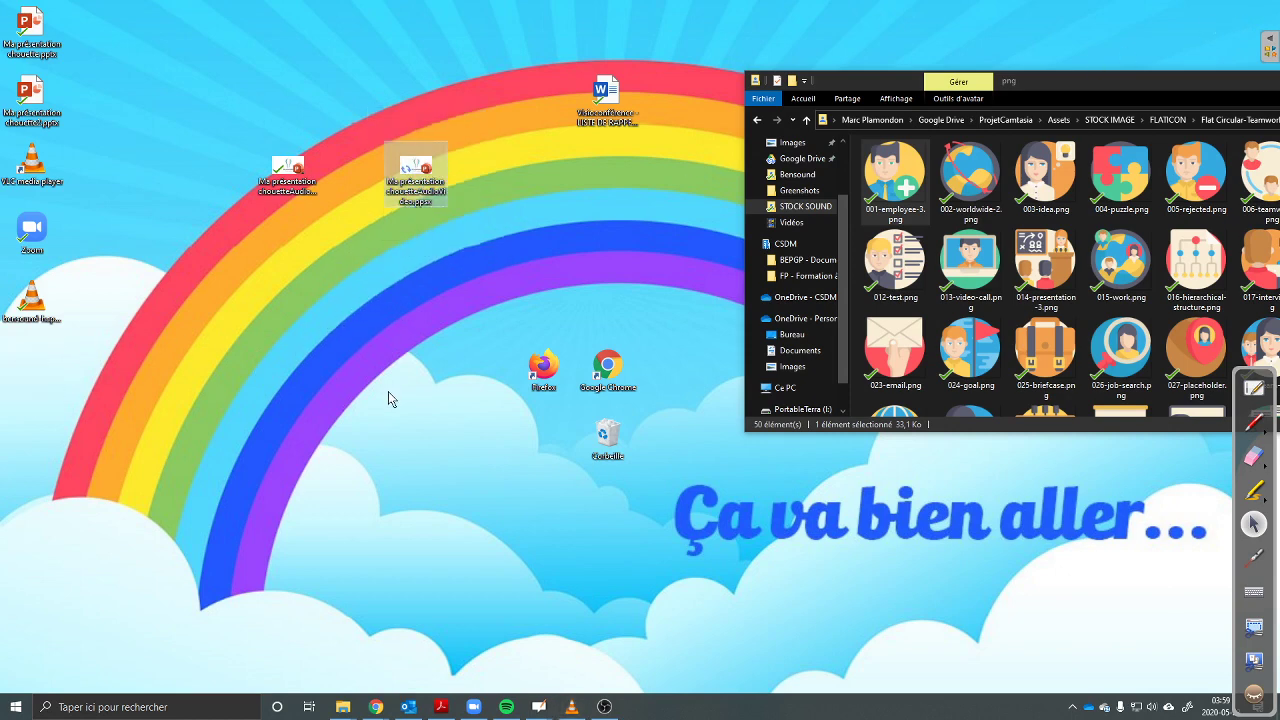
# Step: Launch the .ppsx slideshow copy, dismiss the security alert, and end the show with Esc
pyautogui.doubleClick(418, 168)
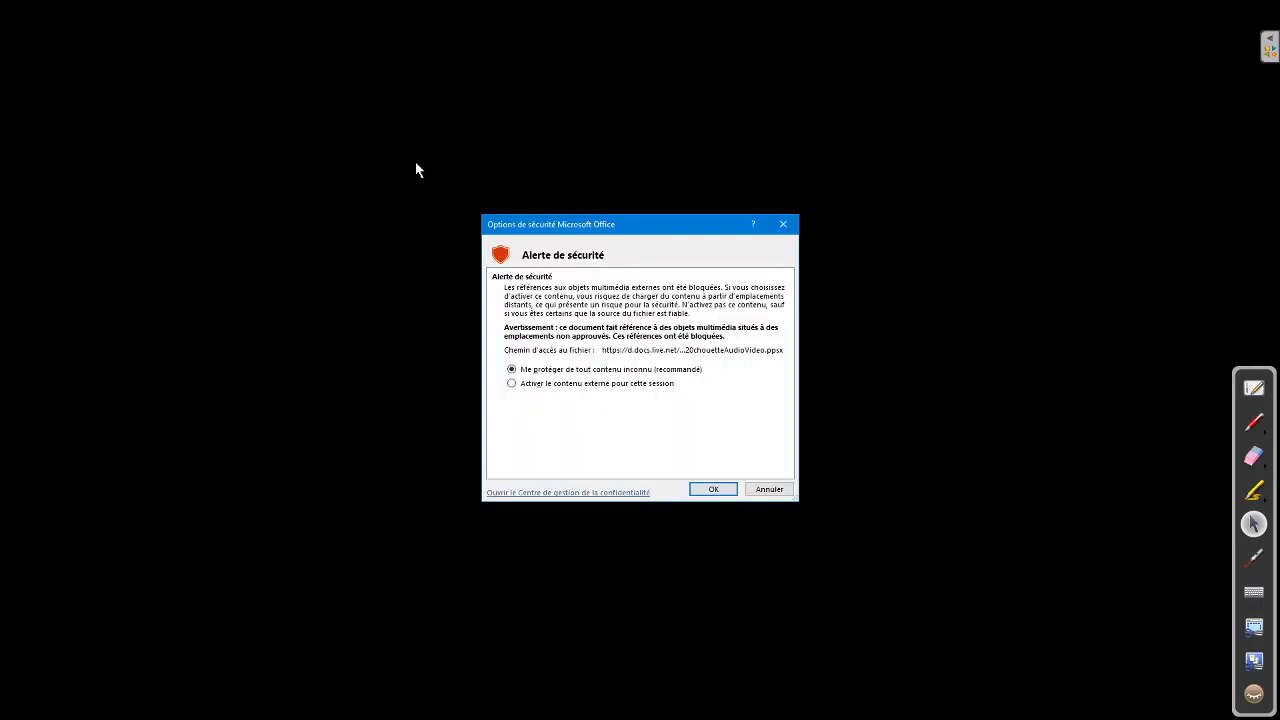
pyautogui.click(706, 490)
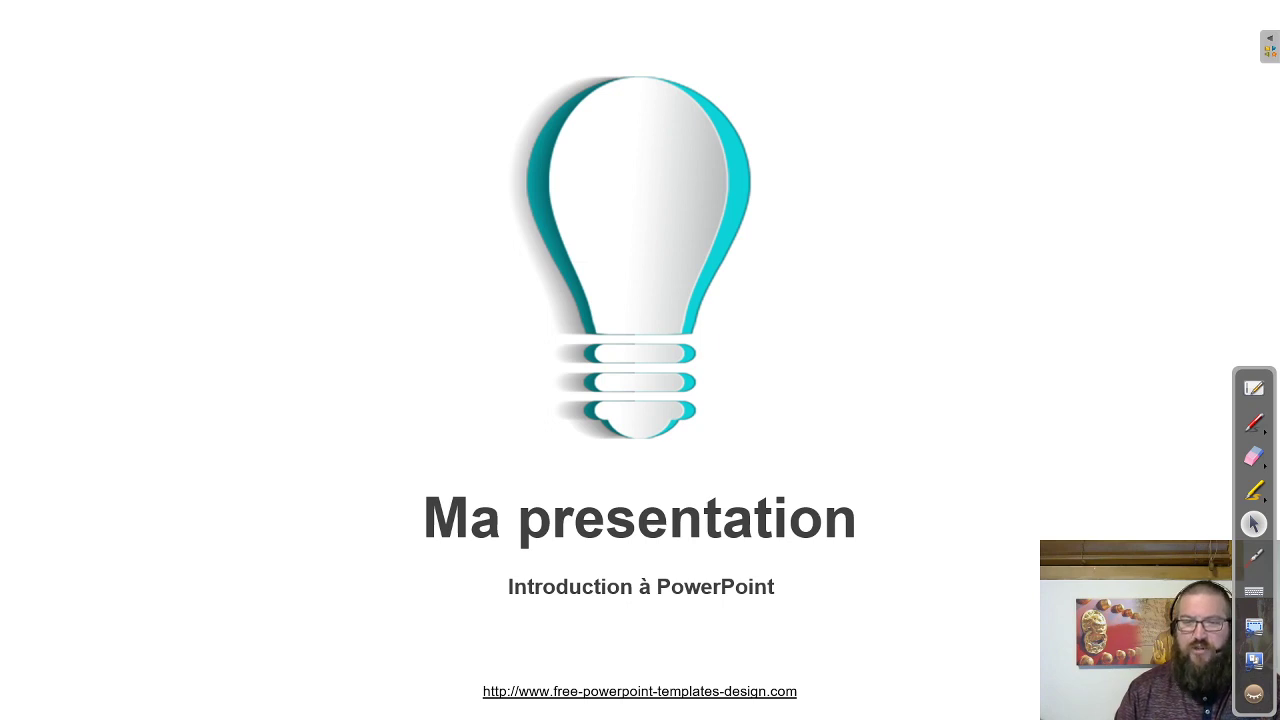
pyautogui.press('Escape')
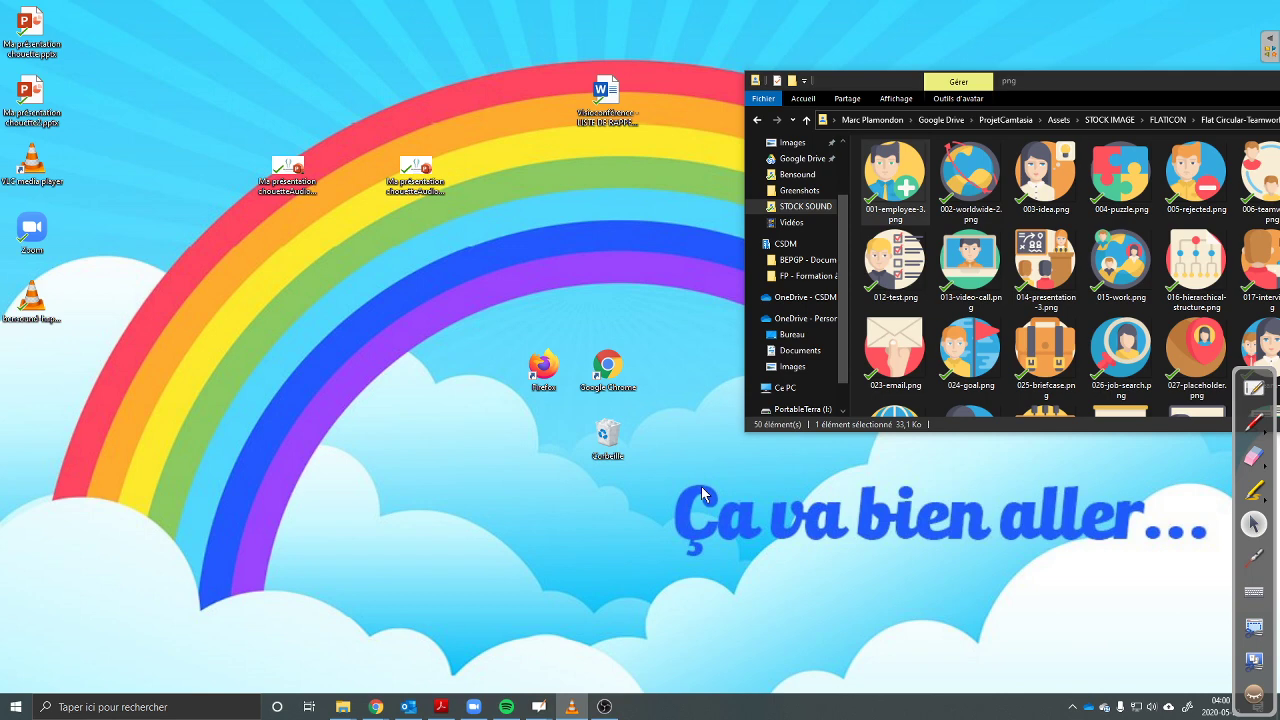
# Step: Rename the slideshow copy's extension from .ppsx to .pptx, dismiss PowerPoint's opening error, and close PowerPoint
pyautogui.click(419, 200)
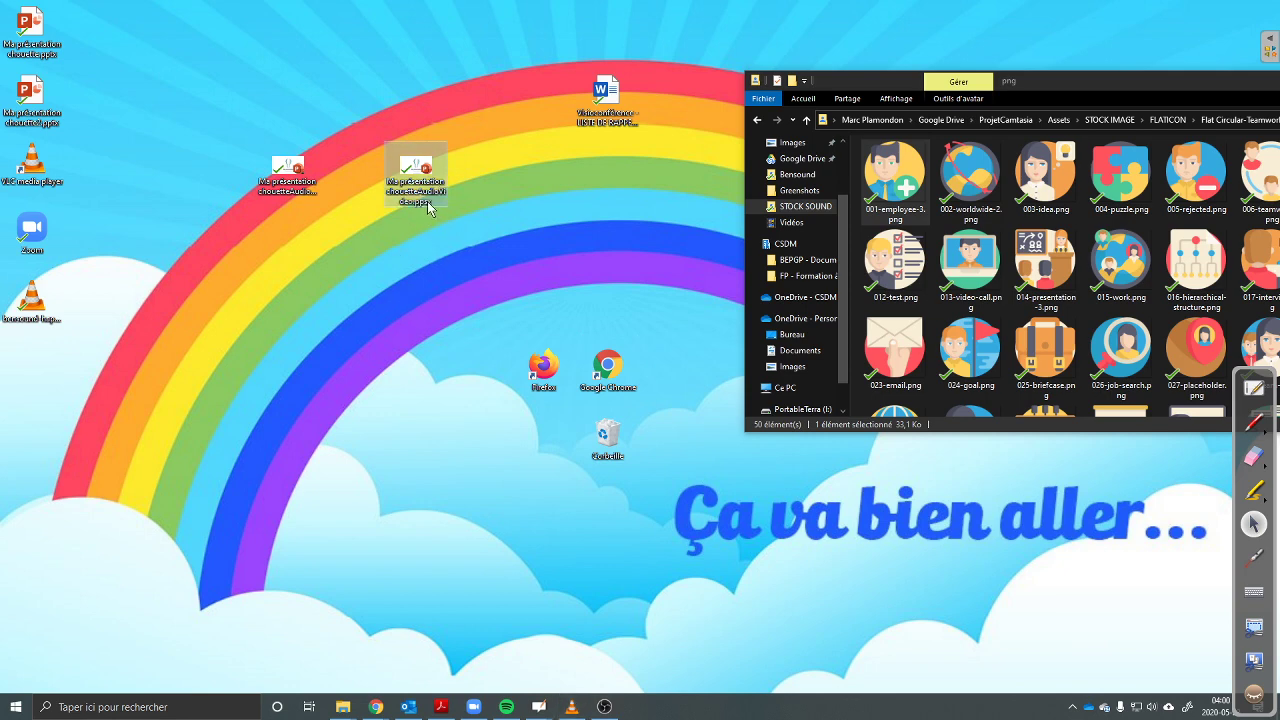
pyautogui.click(428, 203)
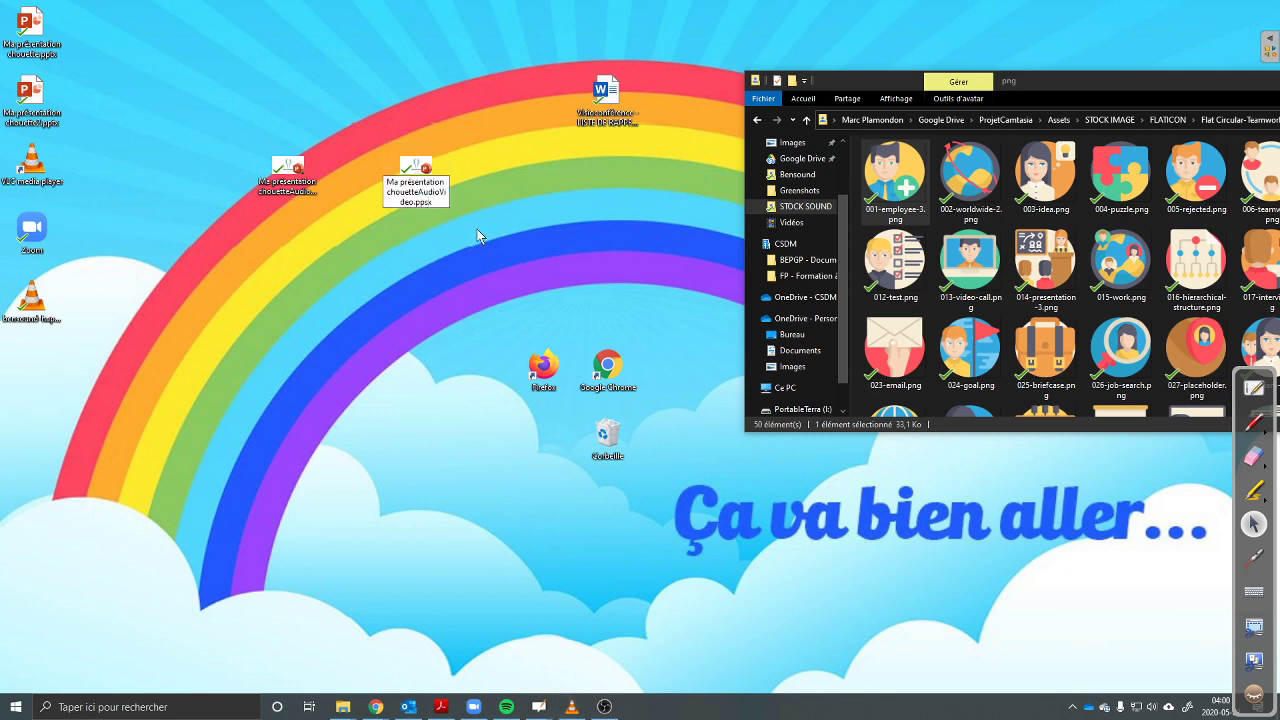
pyautogui.press('BackSpace')
pyautogui.press('BackSpace')
pyautogui.write('tx')
pyautogui.press('Return')
pyautogui.press('Return')
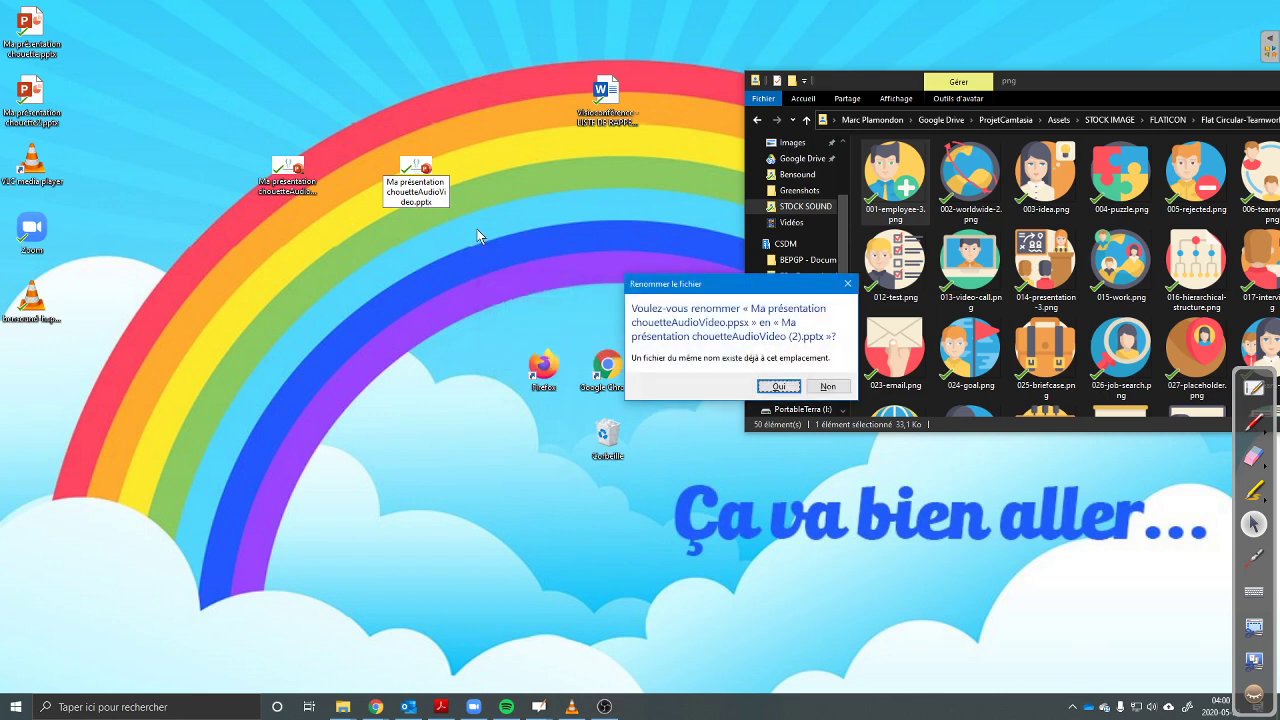
pyautogui.press('Return')
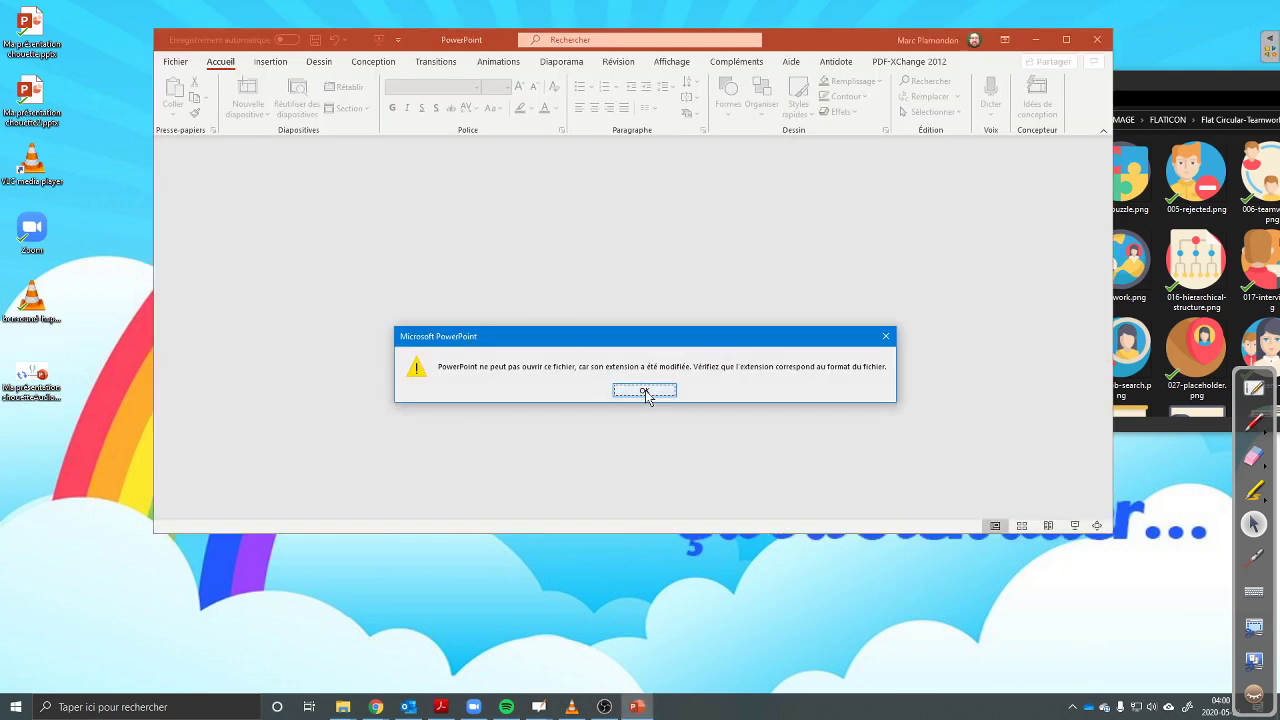
pyautogui.click(645, 390)
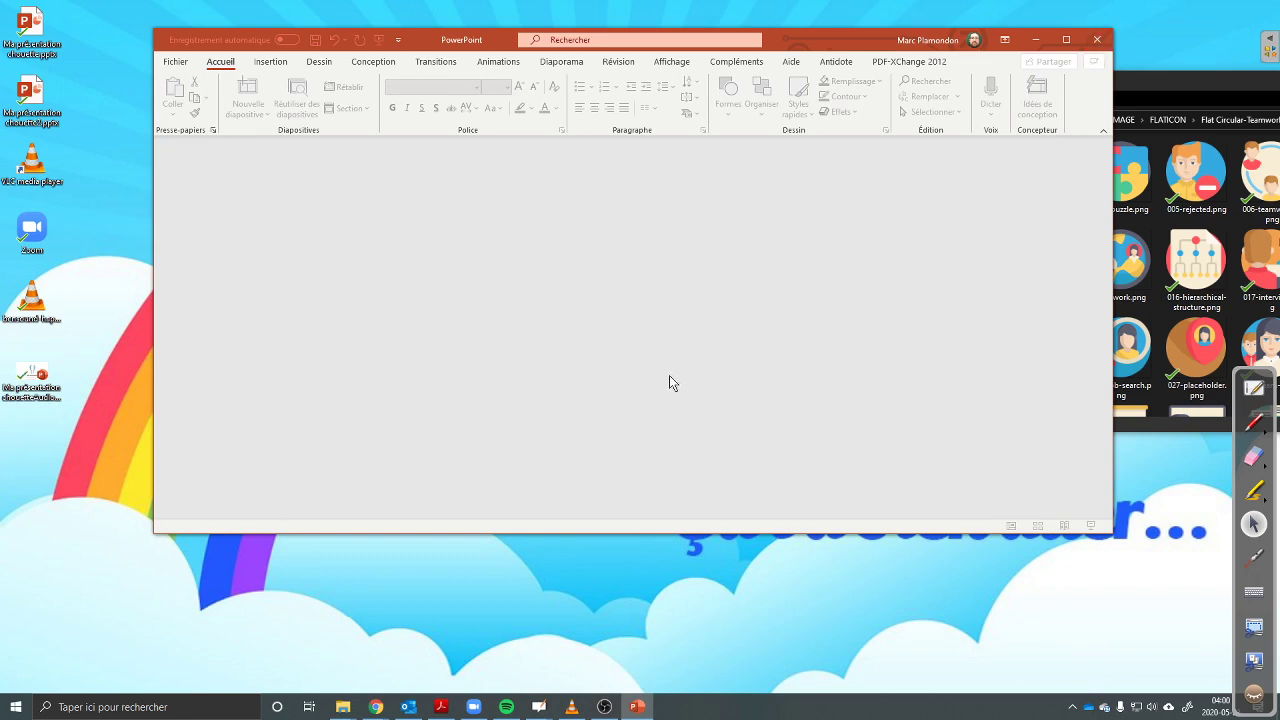
pyautogui.click(1099, 40)
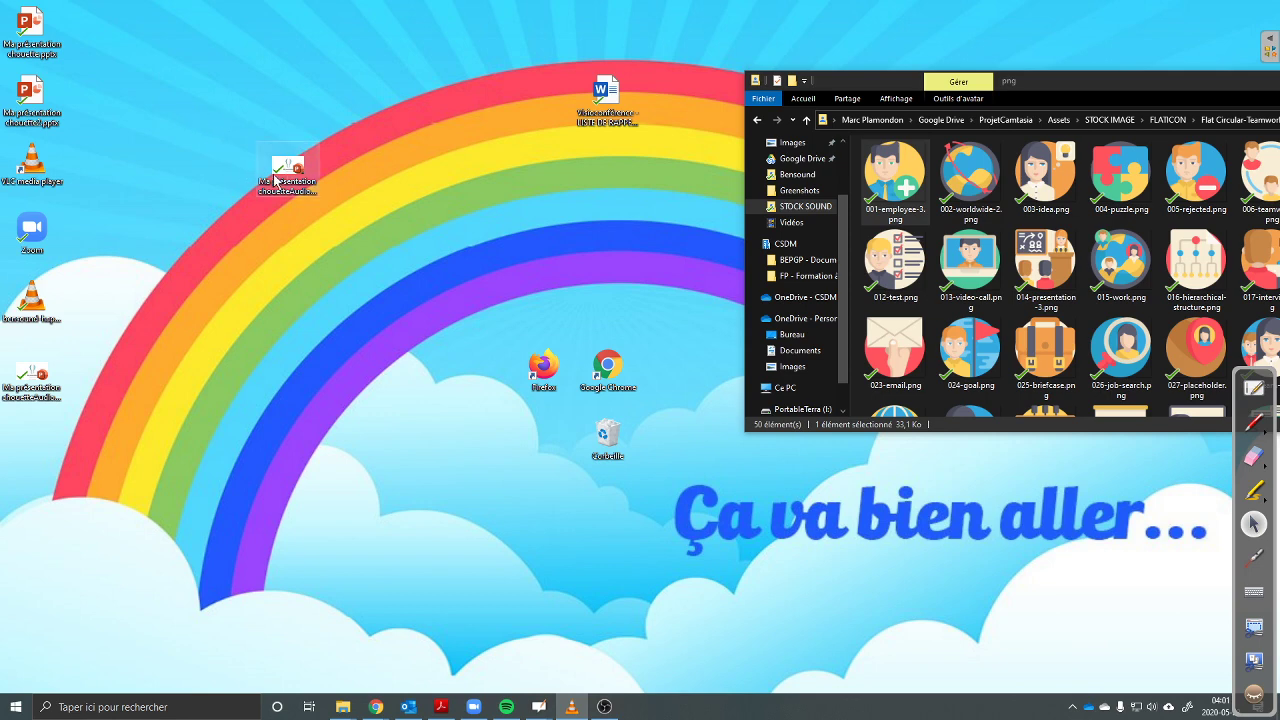
# Step: Bring the OpenBoard whiteboard with the video series plan and its red Fait marks back on screen
pyautogui.click(1256, 393)
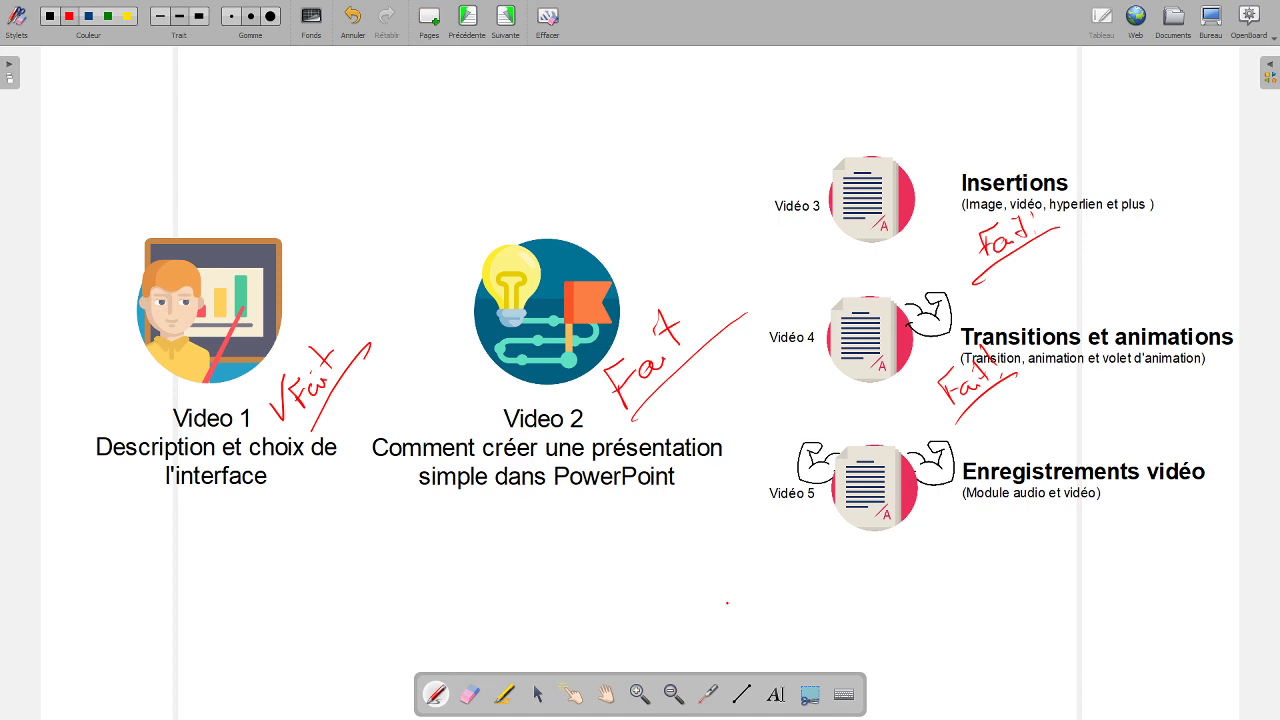
# Step: Go to the next board page with the MÉDIAGRAPHIE credits list
pyautogui.click(505, 18)
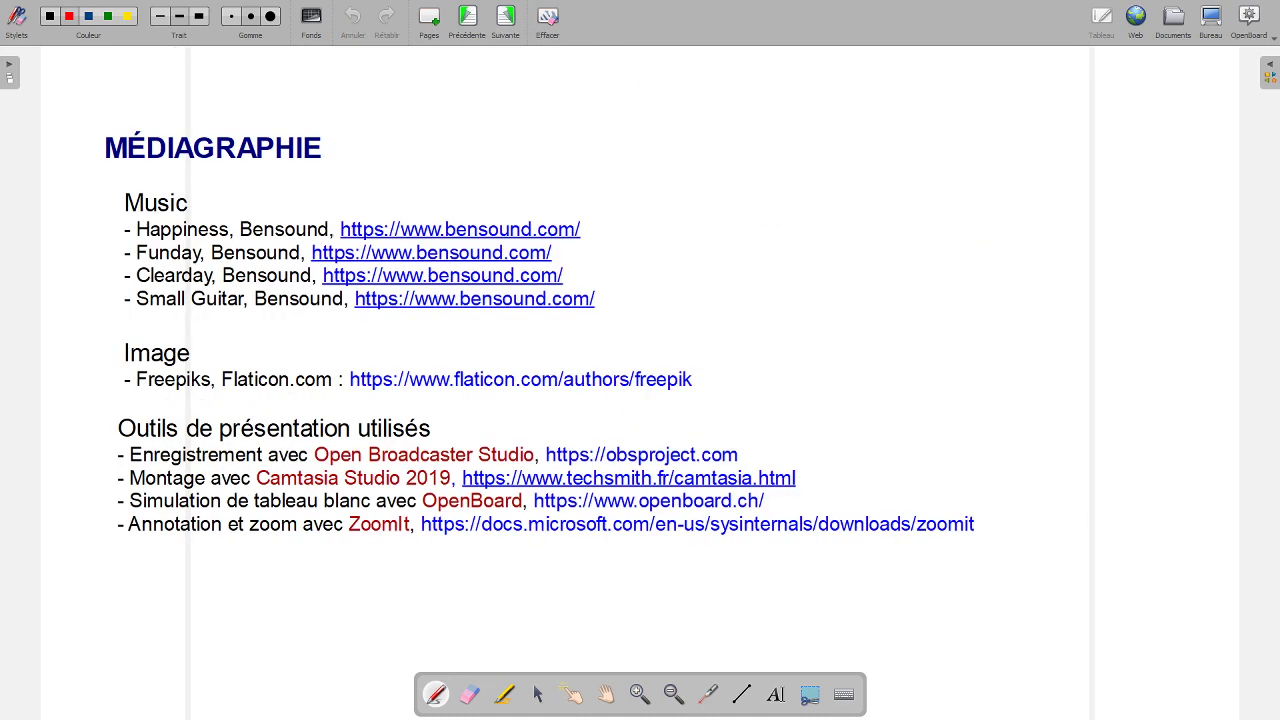